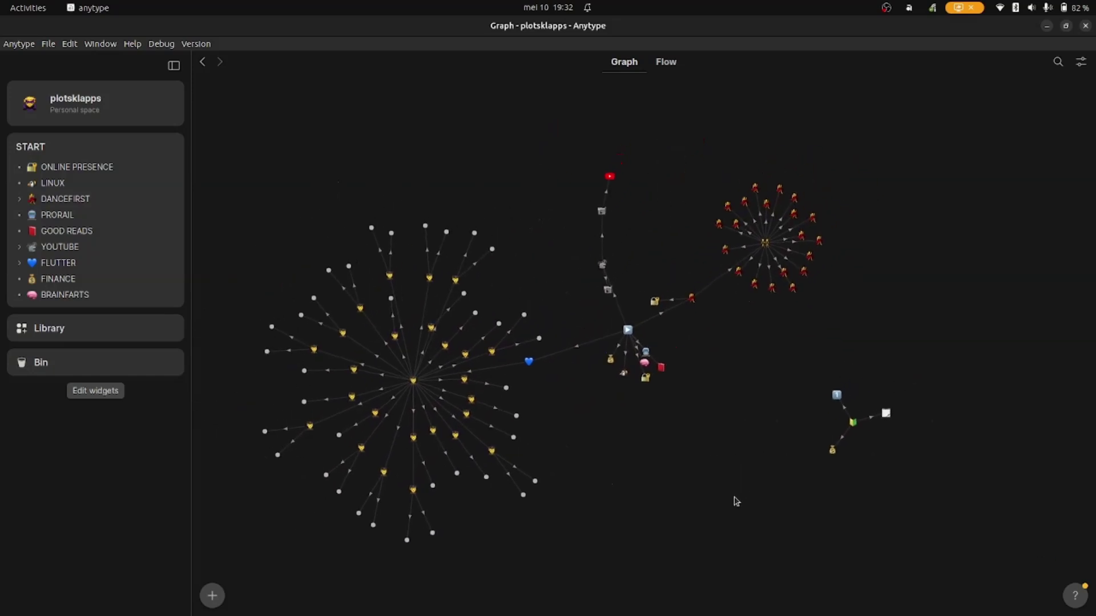
# - Zoom and pan the personal-space graph, then open the DASHBOARD node
pyautogui.scroll(3, 640, 478)
pyautogui.scroll(-3, 640, 477)
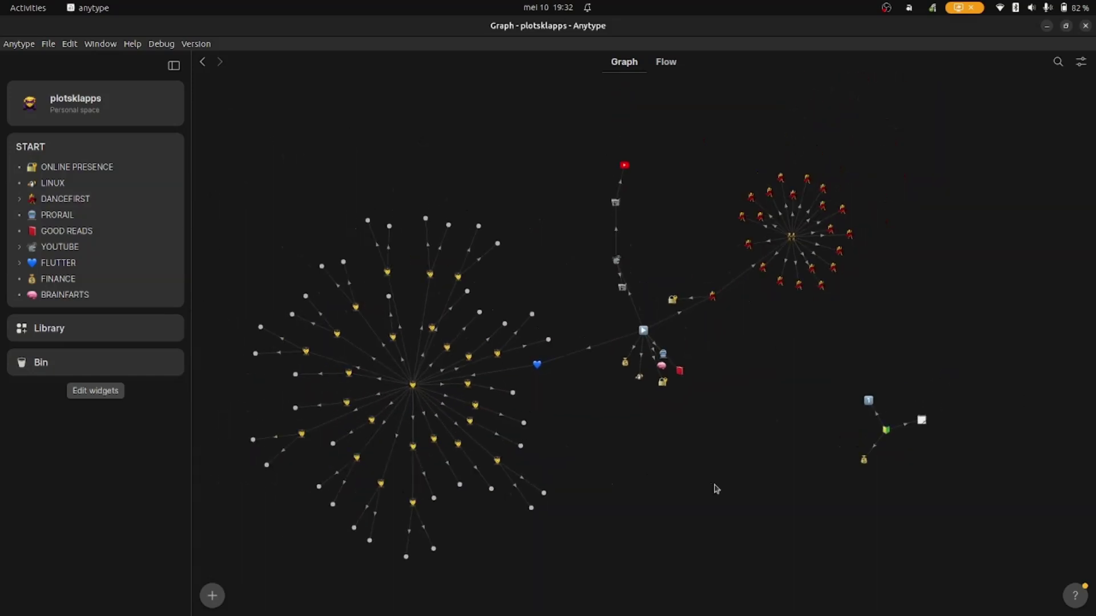
pyautogui.moveTo(714, 489); pyautogui.dragTo(548, 428)
pyautogui.moveTo(707, 369)
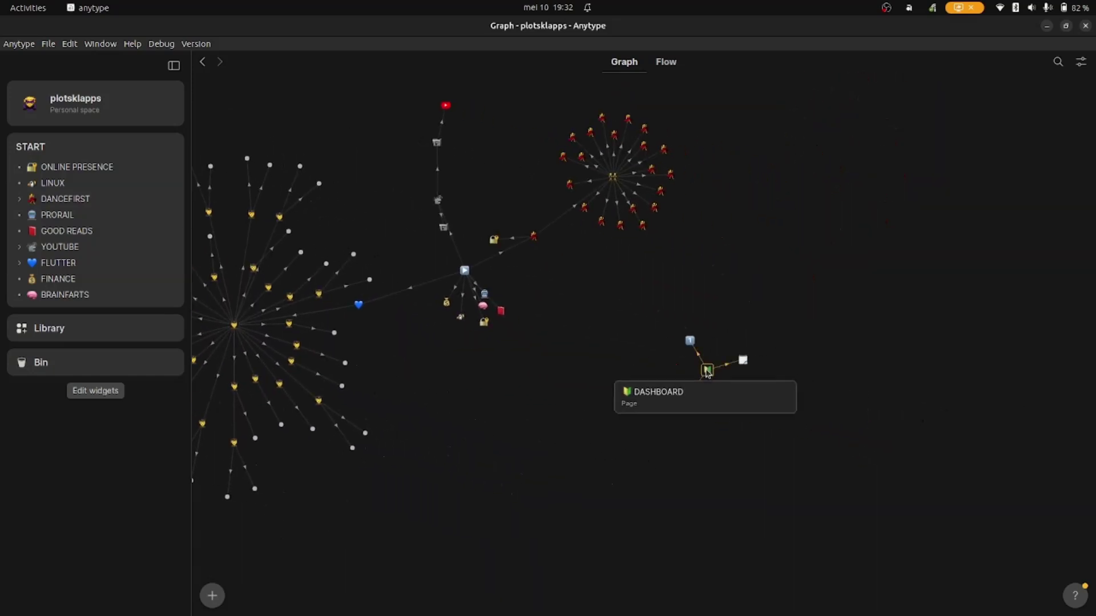
pyautogui.click(707, 371)
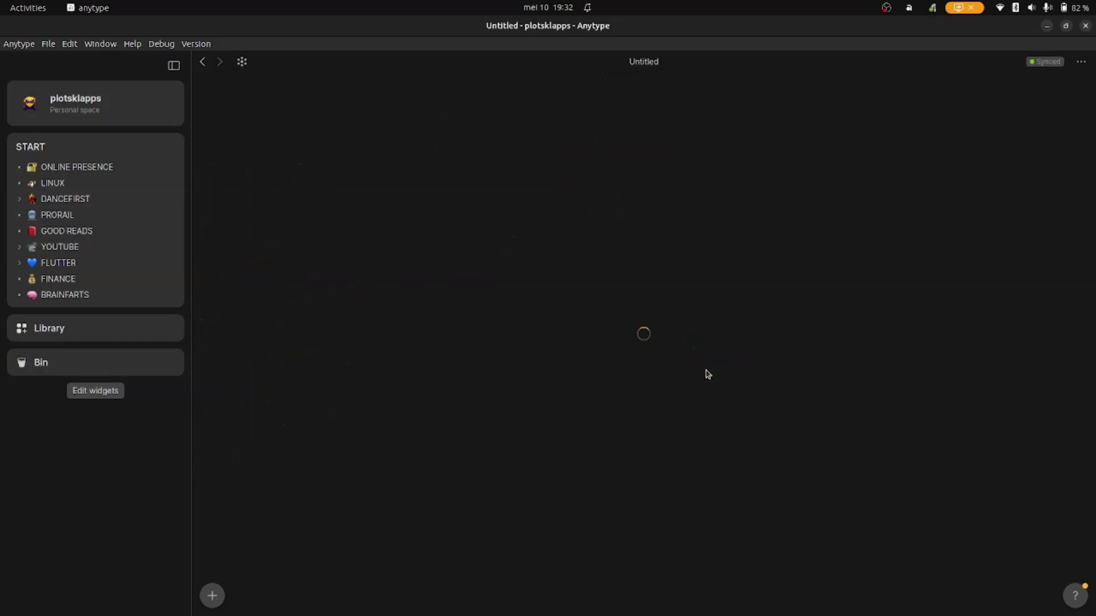
# - Insert a new collection below the DASHBOARD cards with /coll and name it Customerslist
pyautogui.click(465, 540)
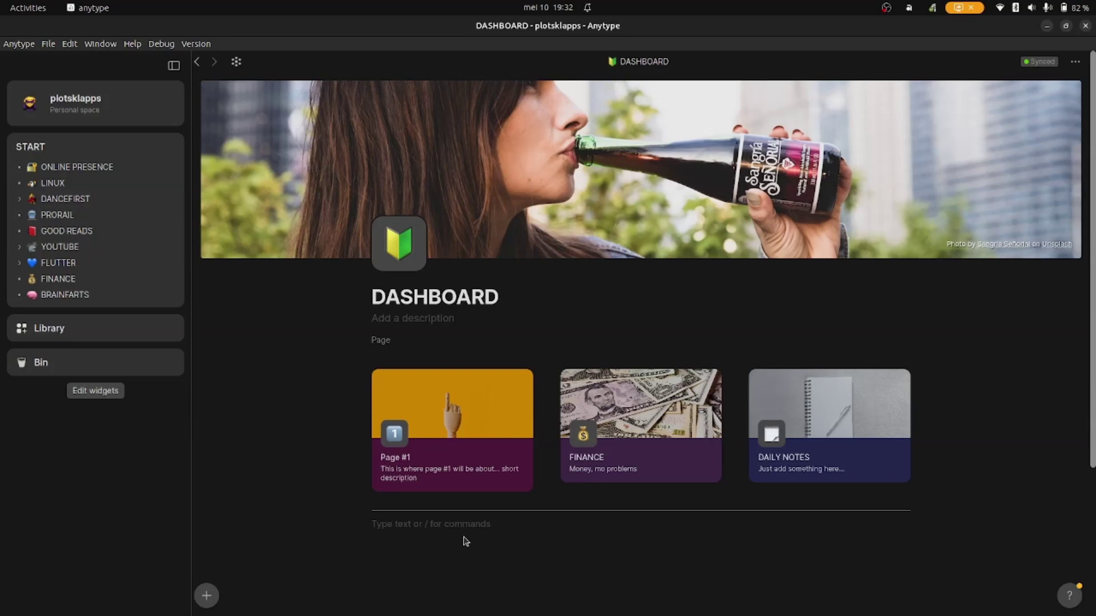
pyautogui.write('/')
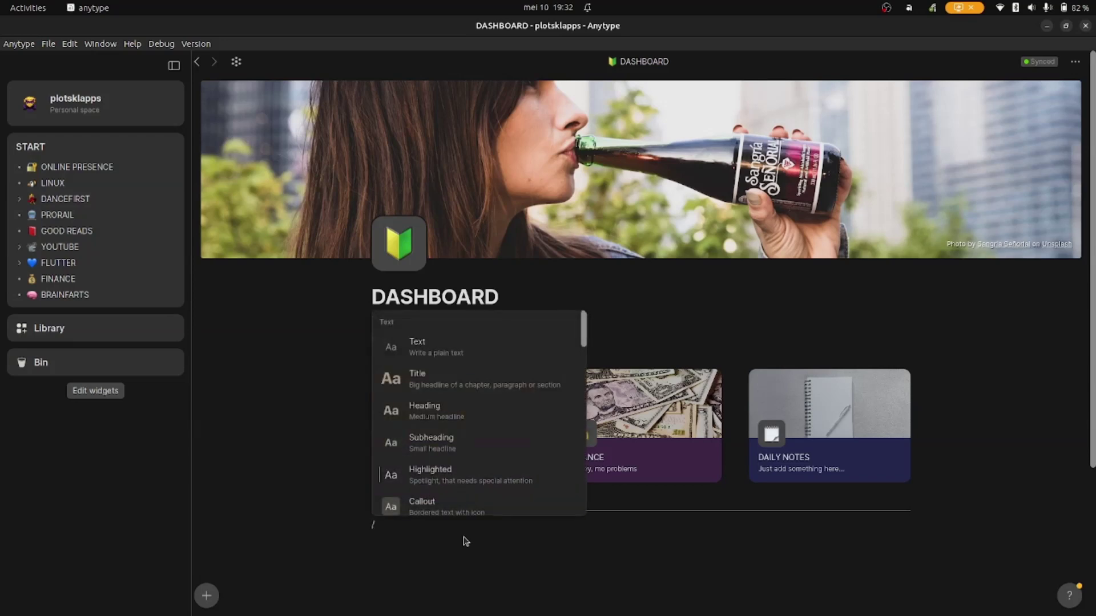
pyautogui.write('coll')
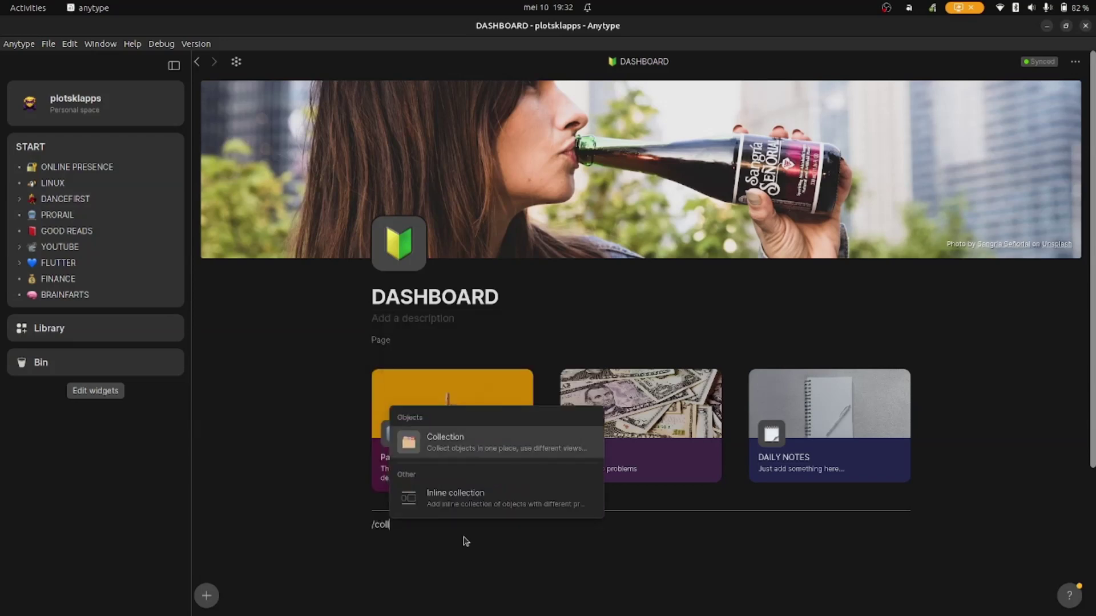
pyautogui.press('Return')
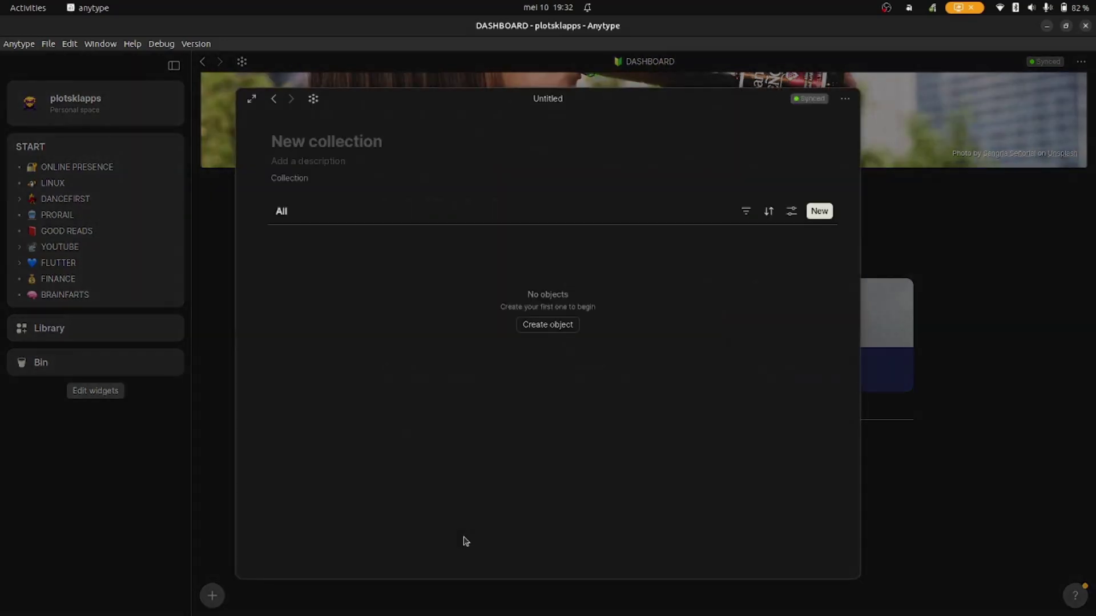
pyautogui.write('Customerslist')
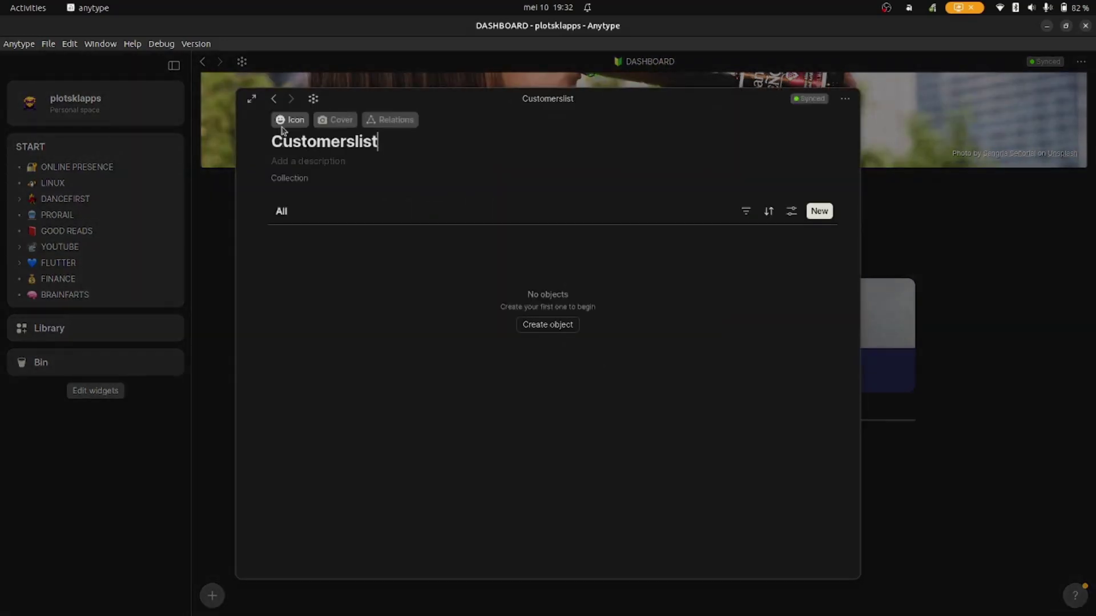
# - Give Customerslist a man emoji icon and an Unsplash 'client' businessmen cover photo
pyautogui.click(289, 119)
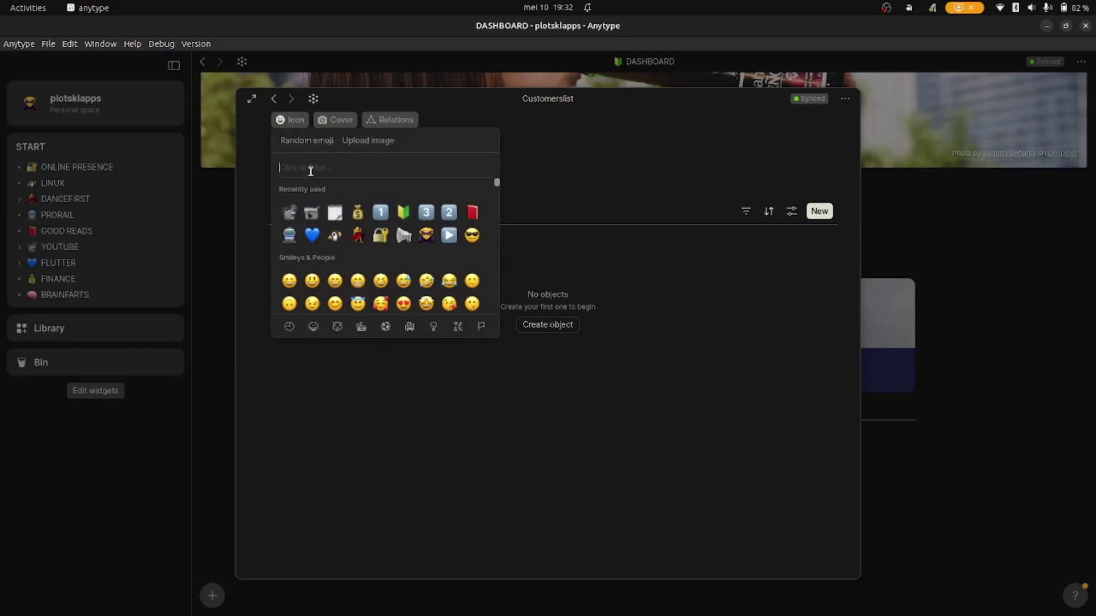
pyautogui.write('man')
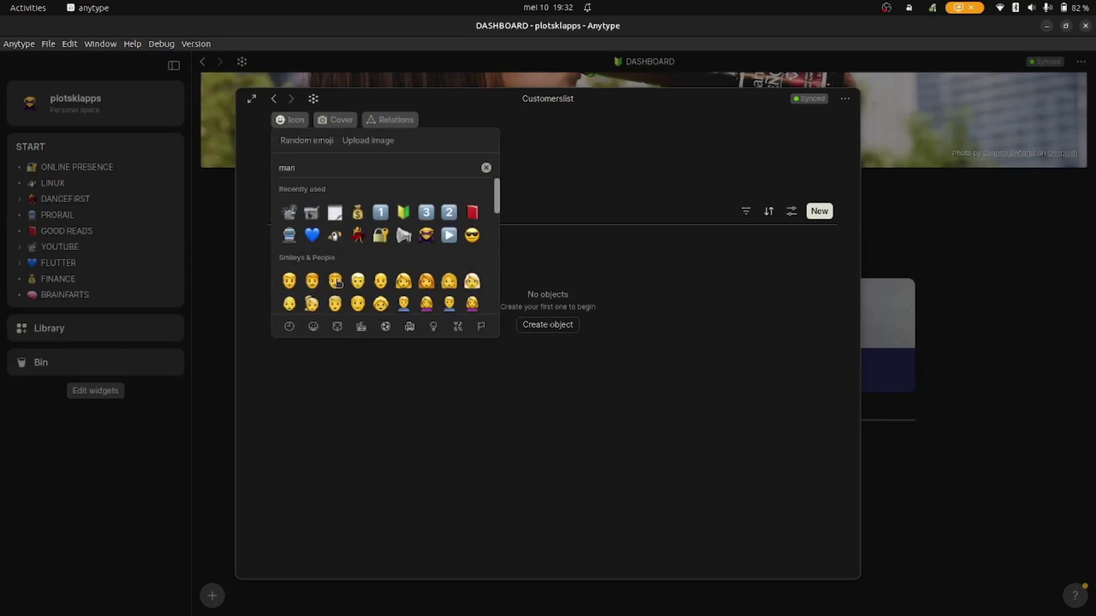
pyautogui.click(361, 285)
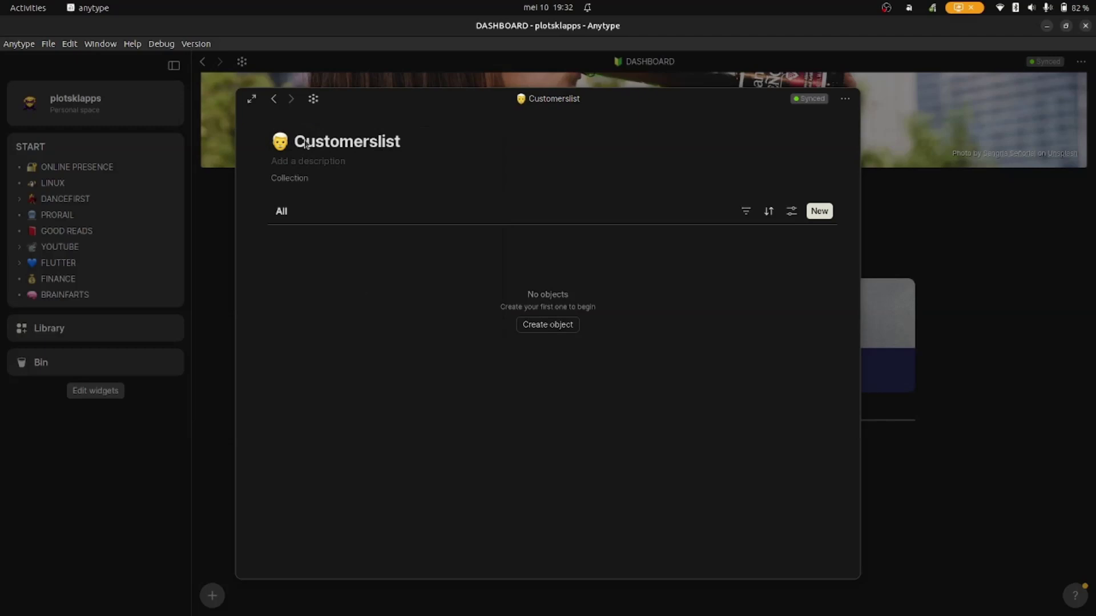
pyautogui.click(304, 121)
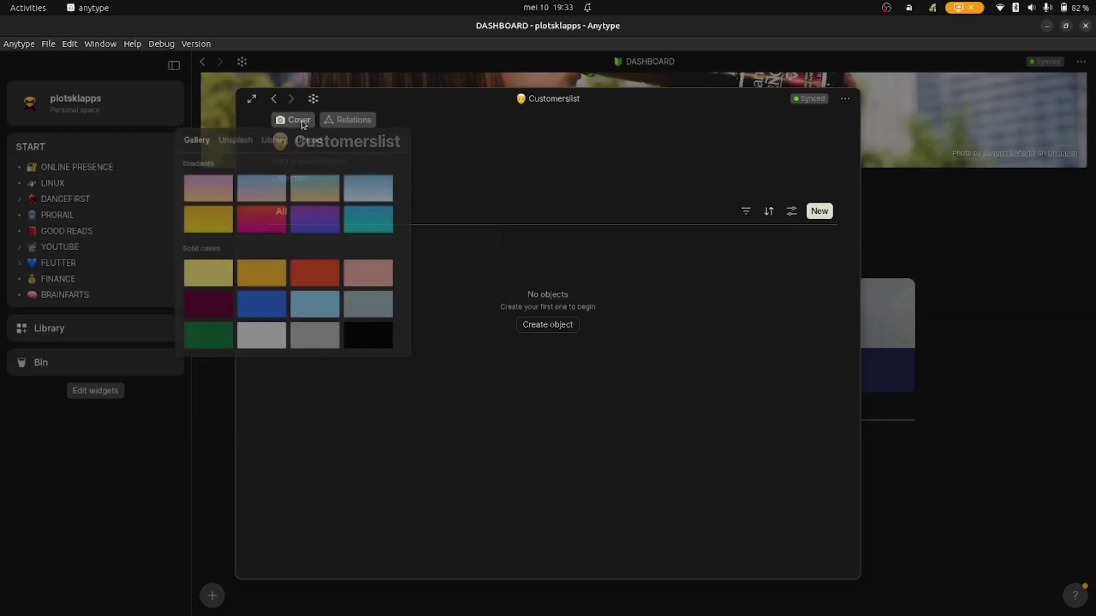
pyautogui.click(234, 140)
pyautogui.write('client')
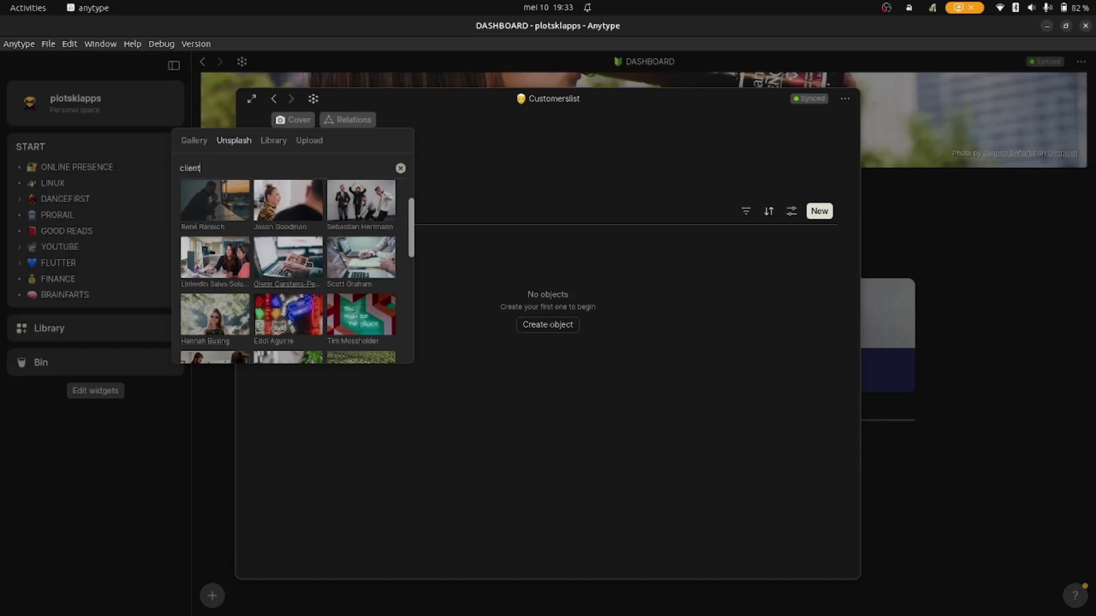
pyautogui.click(358, 201)
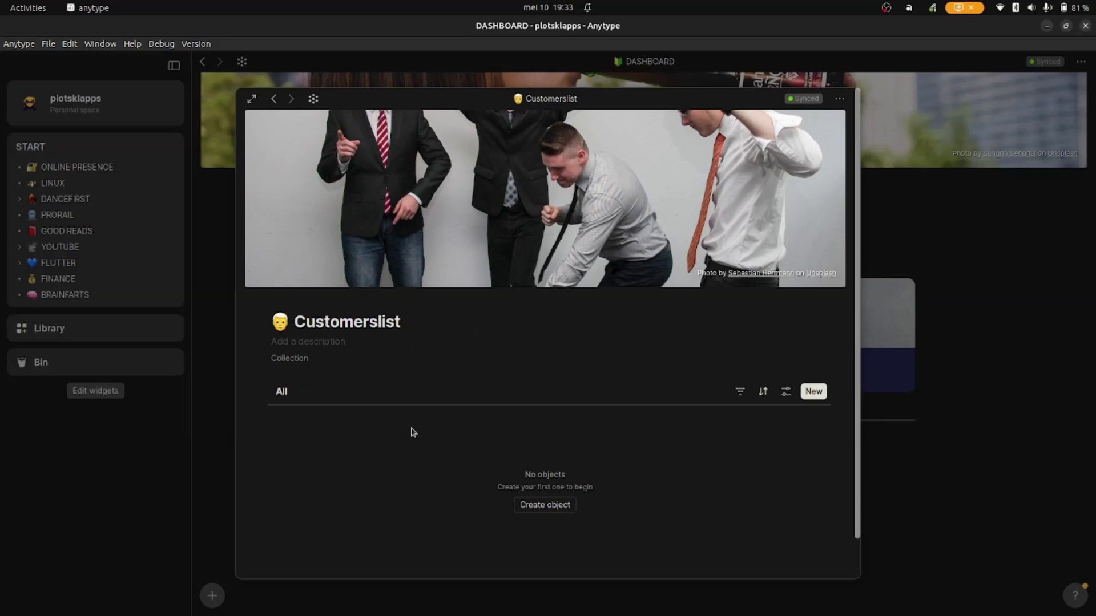
# - Enter the description 'List of customers' and create the first untitled object row
pyautogui.scroll(-1, 388, 352)
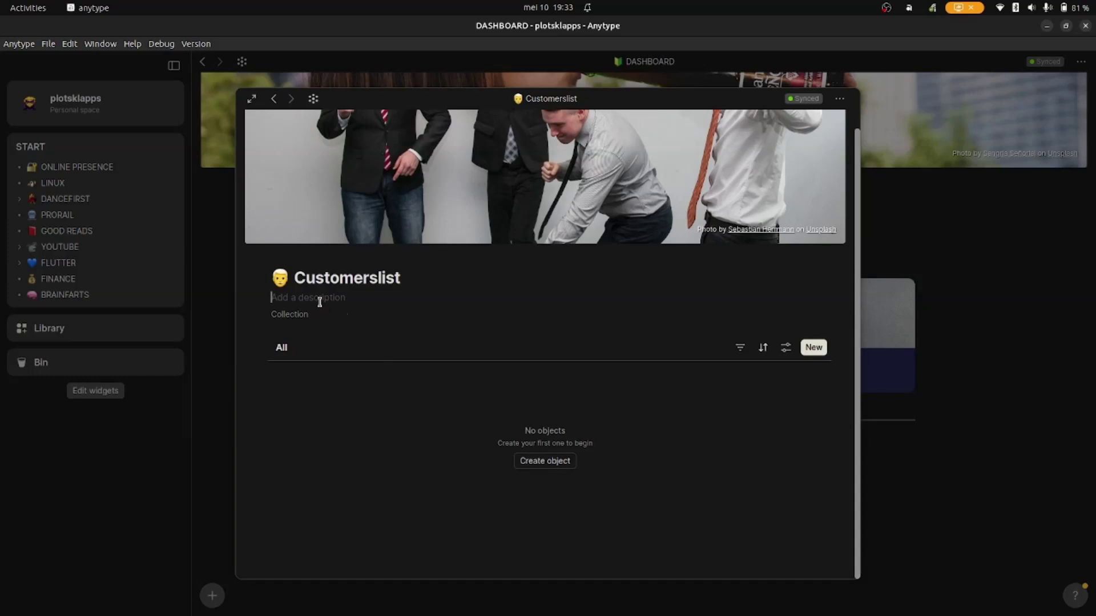
pyautogui.write('List of customers')
pyautogui.click(545, 461)
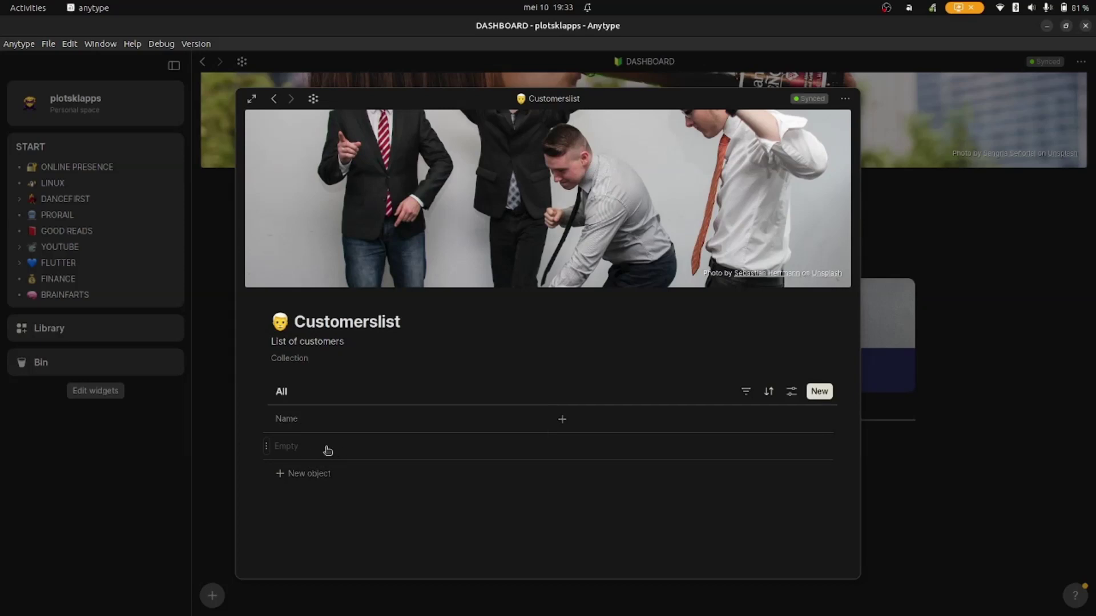
# - Close the Customerslist popup and open the Human type from the Library
pyautogui.click(940, 466)
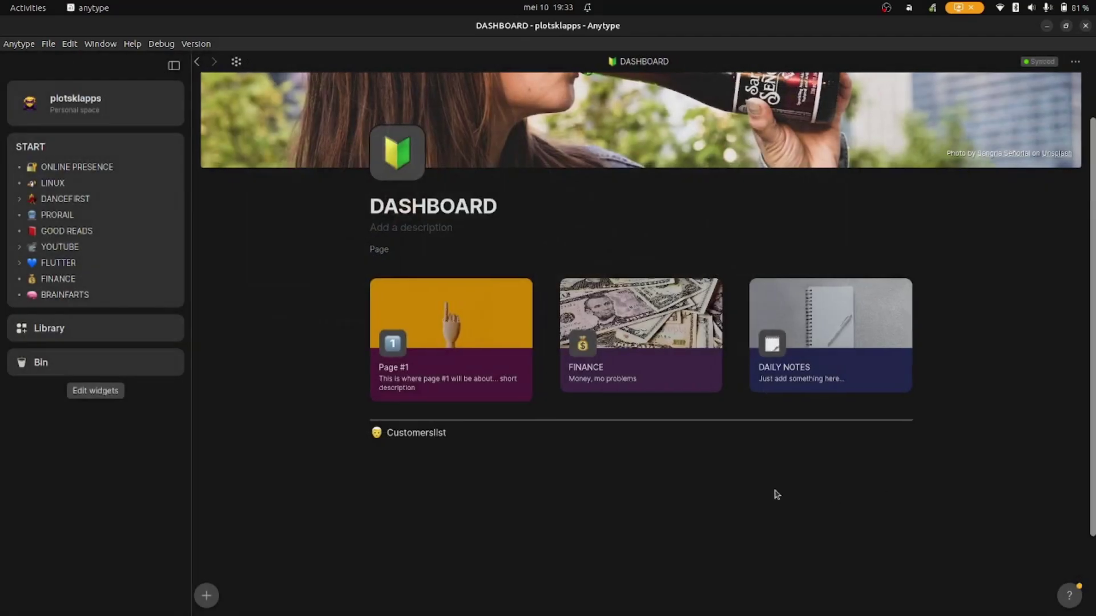
pyautogui.click(95, 335)
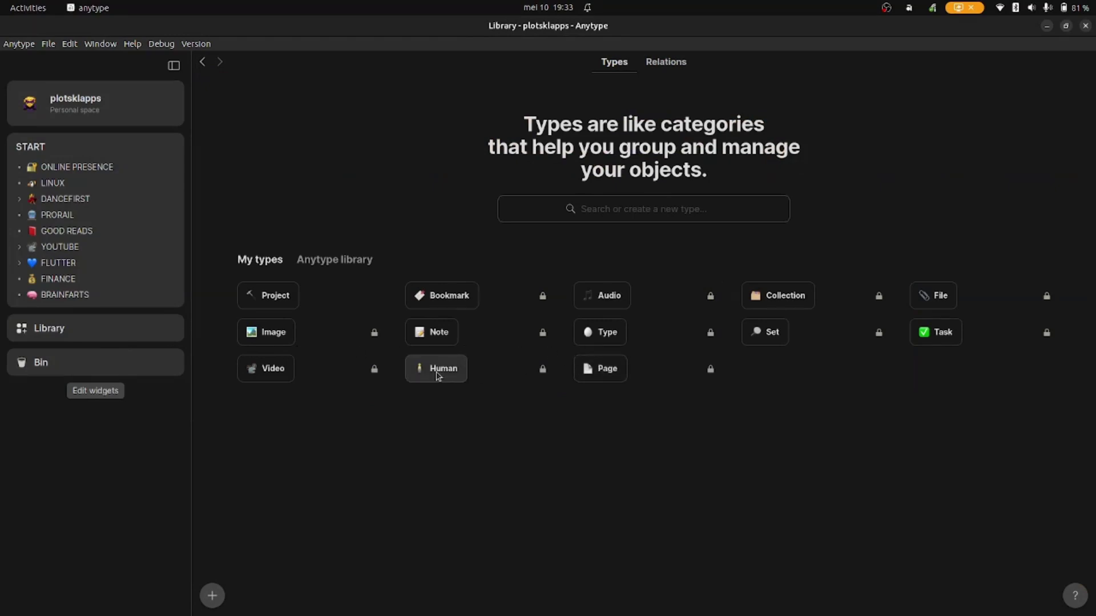
pyautogui.click(438, 374)
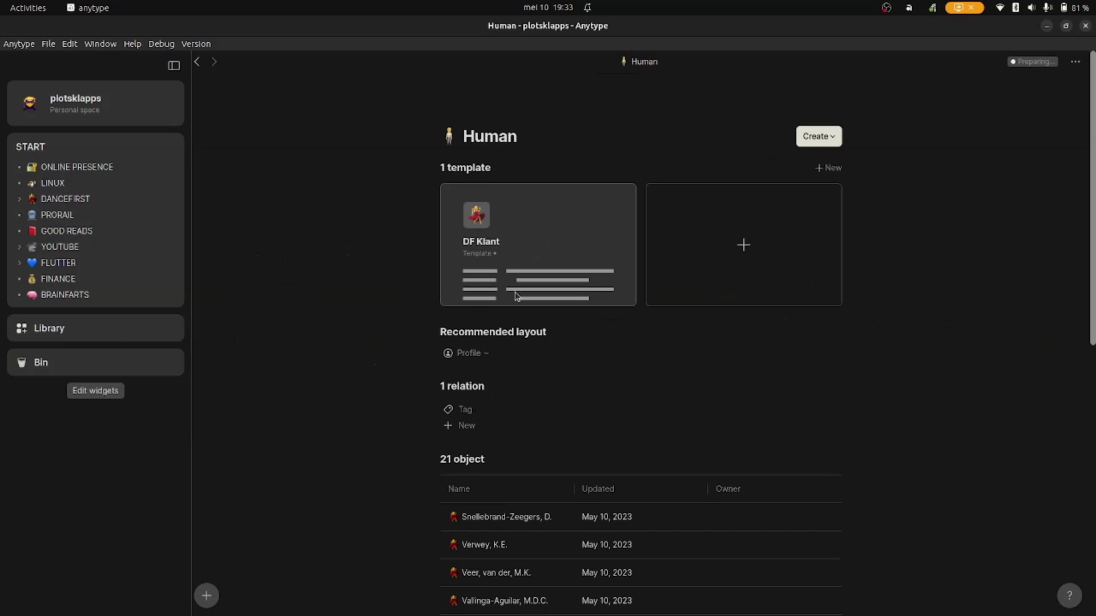
# - Add a second Human template called 'Youtube Customer' with the white-haired man emoji icon
pyautogui.click(752, 246)
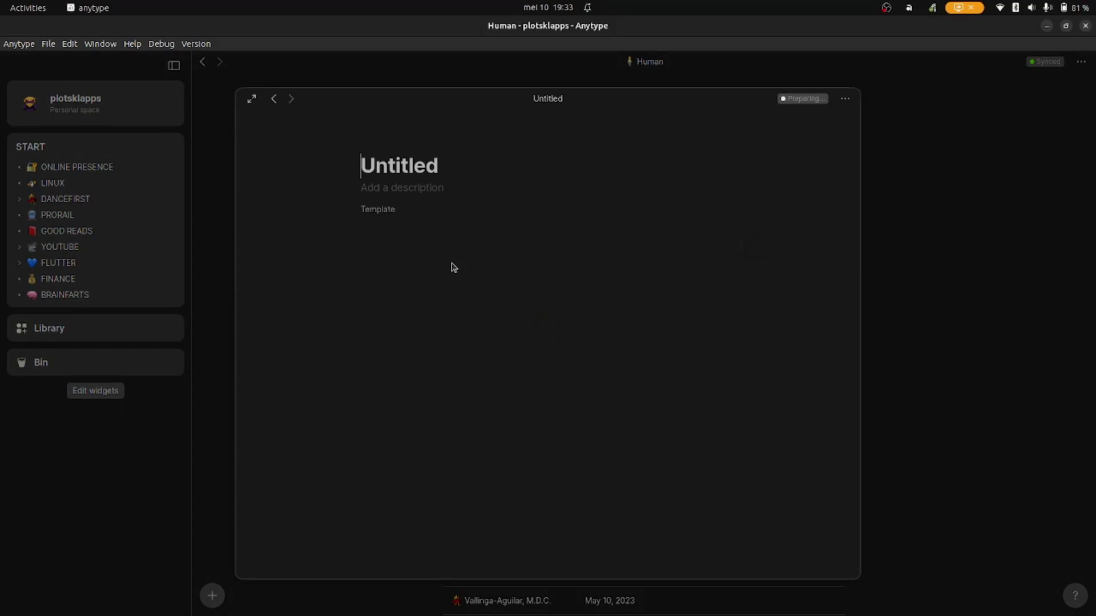
pyautogui.write('Youtu')
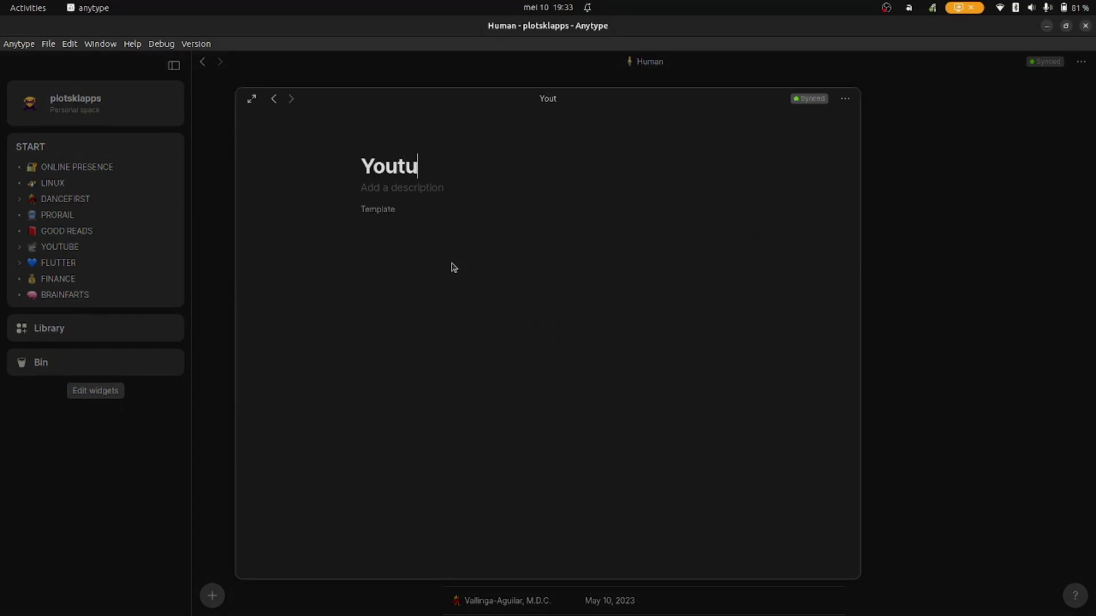
pyautogui.write('be Customer')
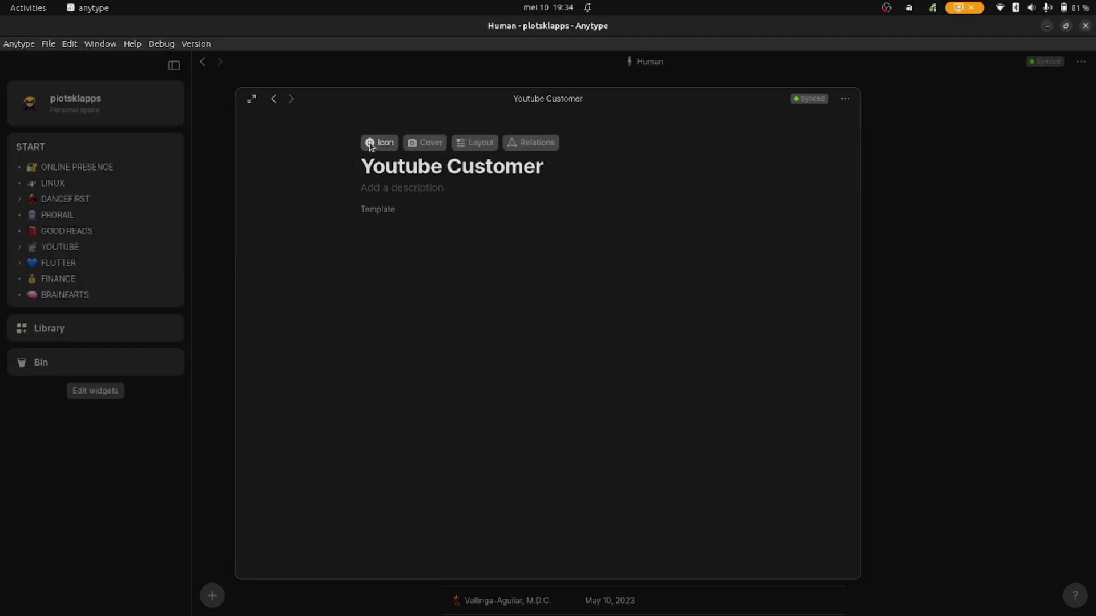
pyautogui.click(370, 143)
pyautogui.click(380, 237)
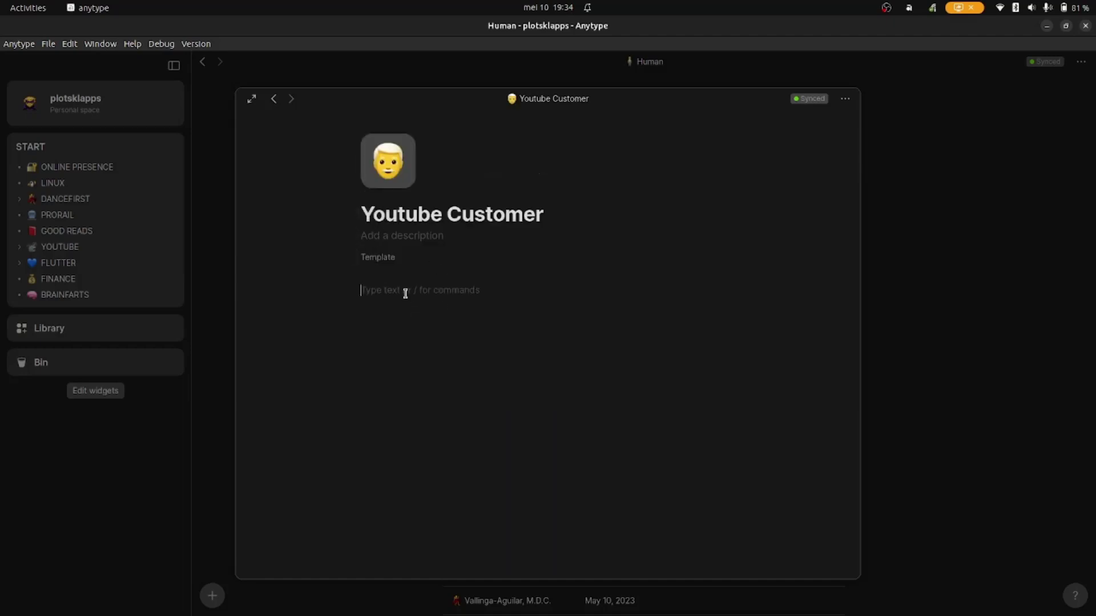
# - Feature Creation date on the template and add a new Text relation named Name
pyautogui.click(551, 163)
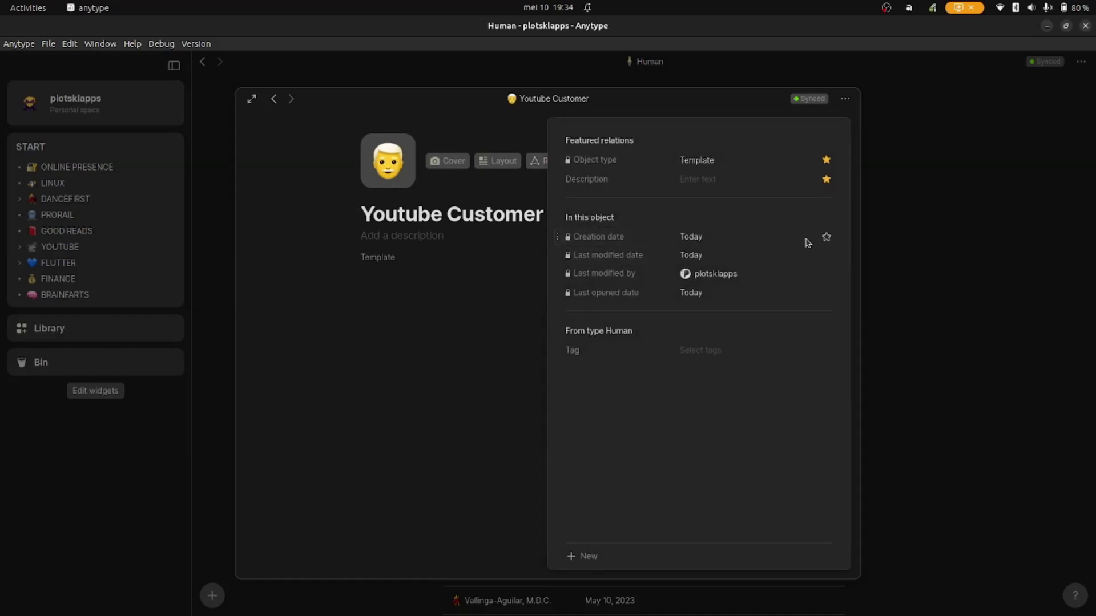
pyautogui.click(826, 237)
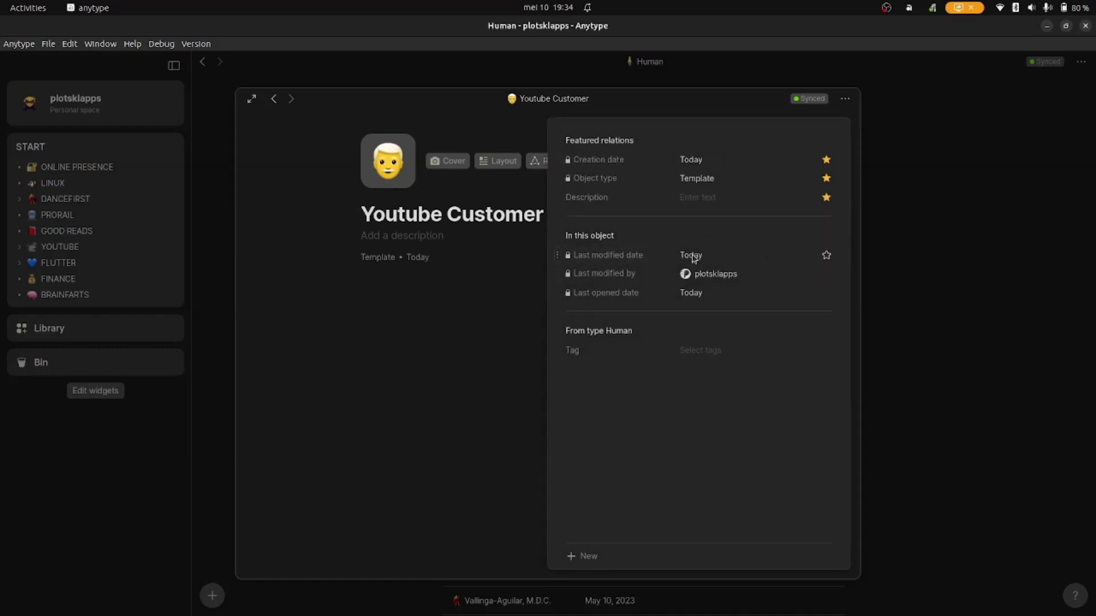
pyautogui.click(582, 556)
pyautogui.write('Name')
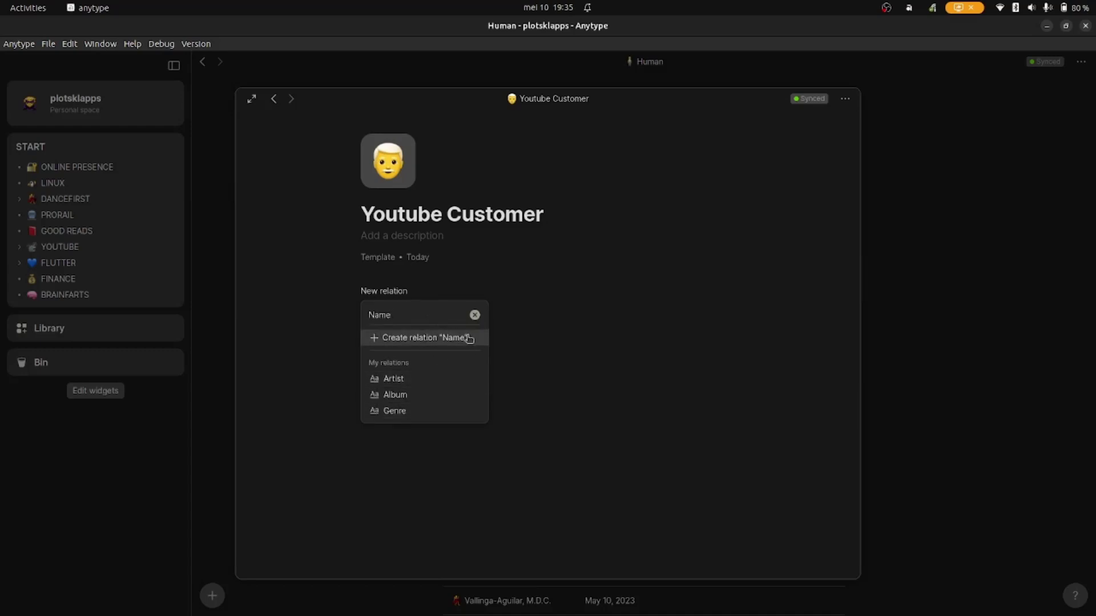
pyautogui.click(439, 344)
pyautogui.click(558, 369)
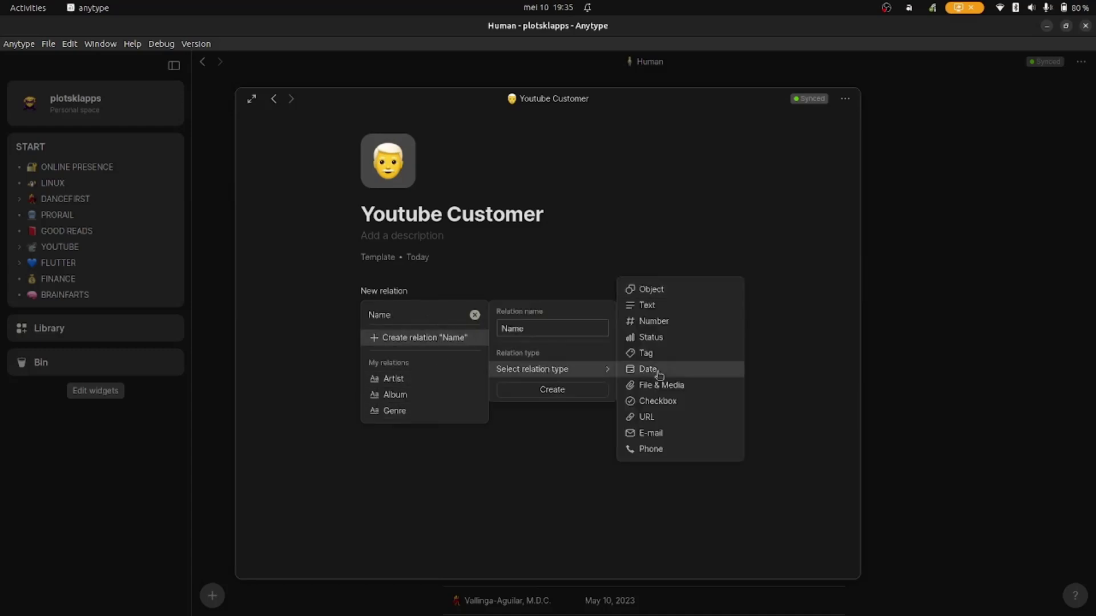
pyautogui.click(668, 307)
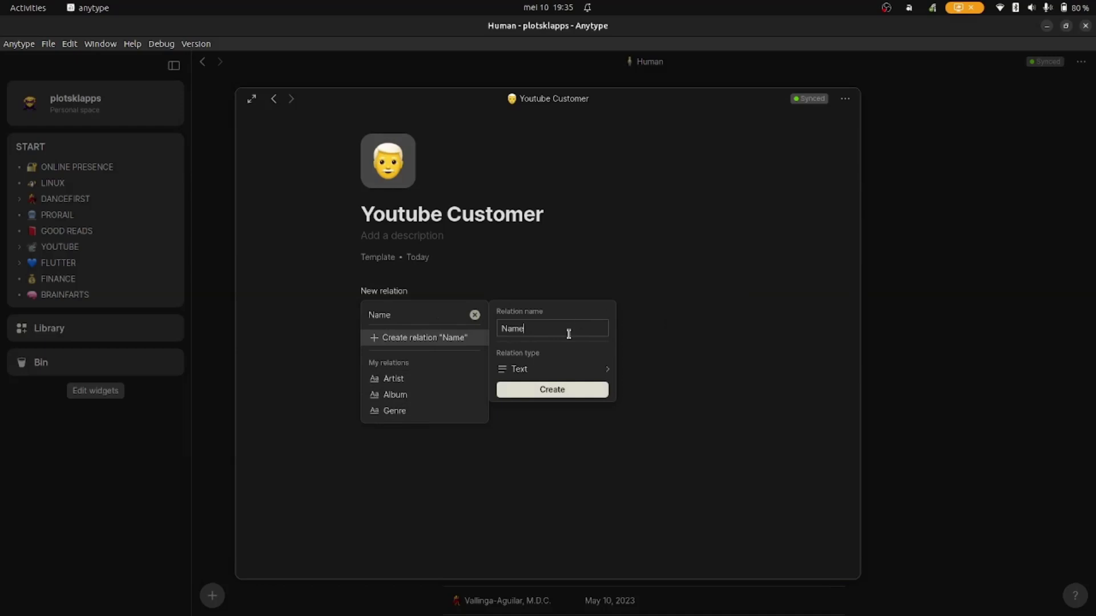
pyautogui.click(573, 391)
pyautogui.click(412, 315)
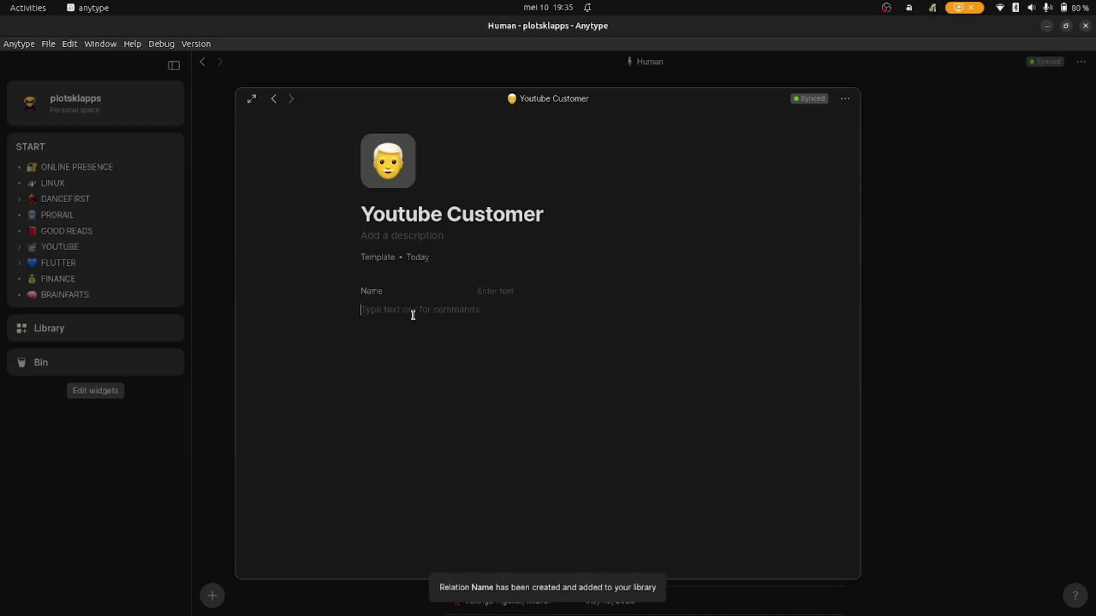
# - Add a new Status relation named Type to the template via /rel
pyautogui.write('/rel')
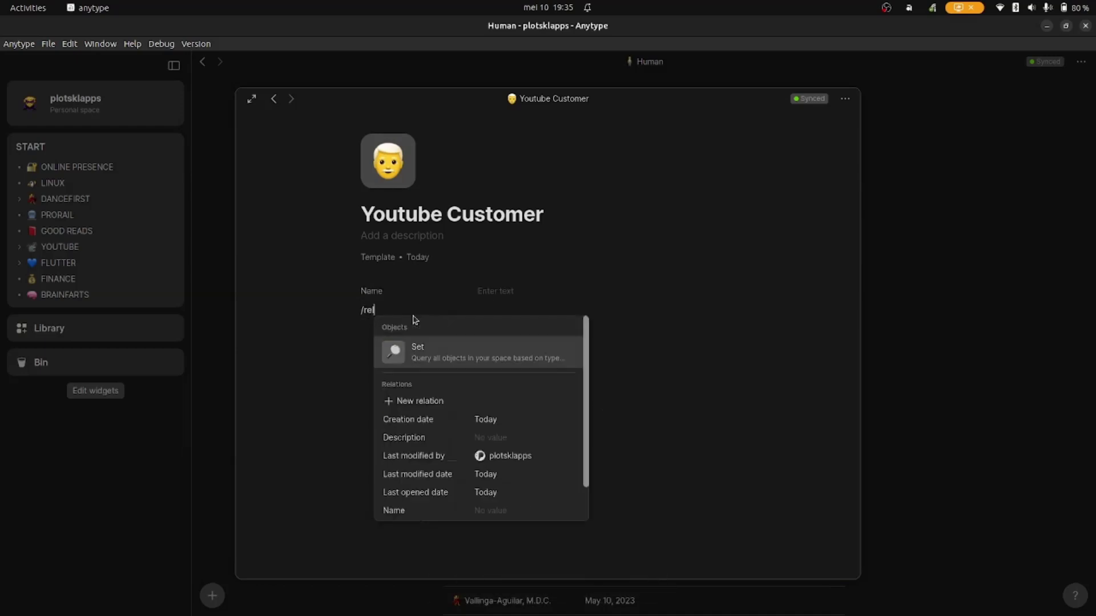
pyautogui.press('Down')
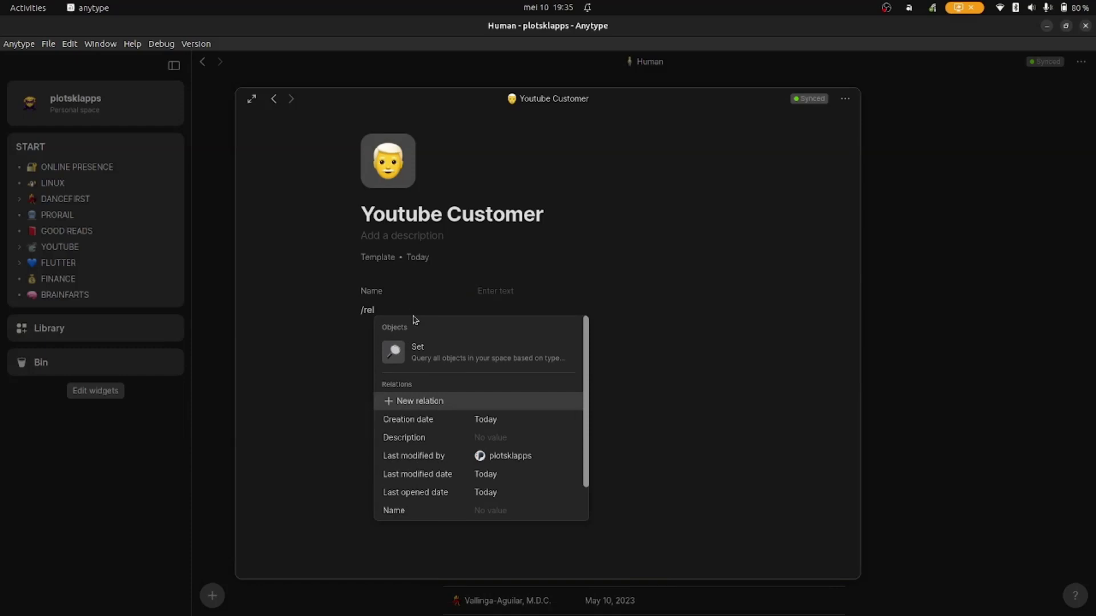
pyautogui.press('Return')
pyautogui.write('Type')
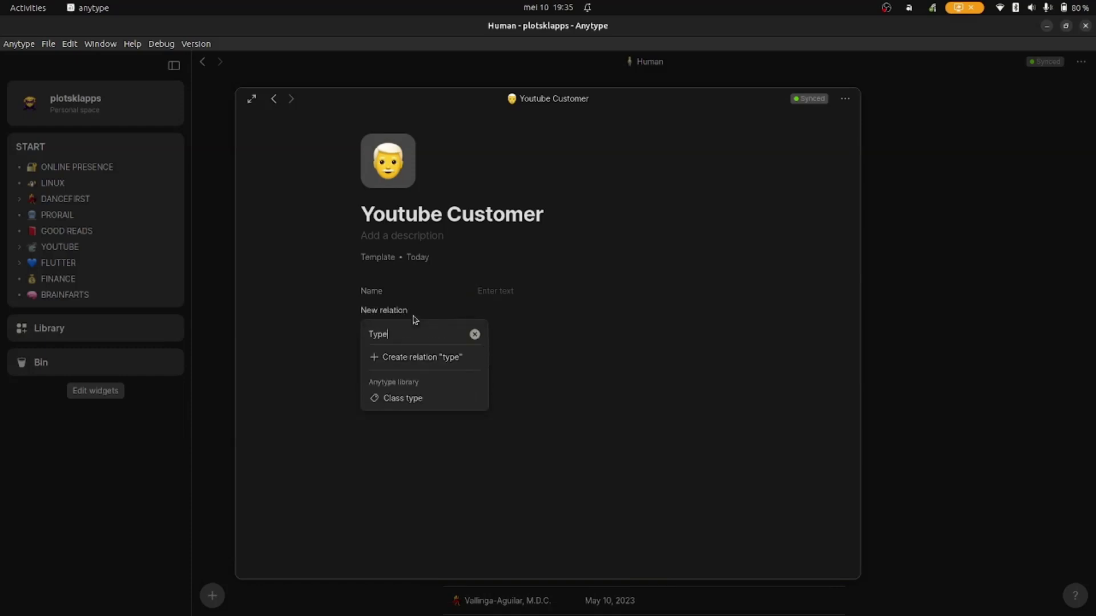
pyautogui.click(421, 361)
pyautogui.moveTo(548, 389)
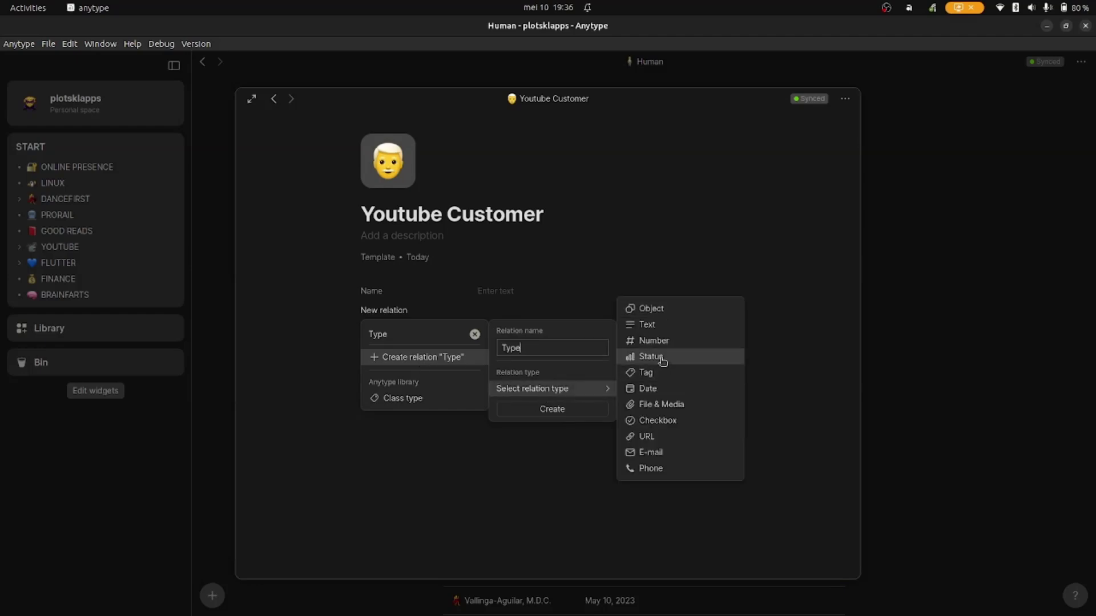
pyautogui.click(662, 362)
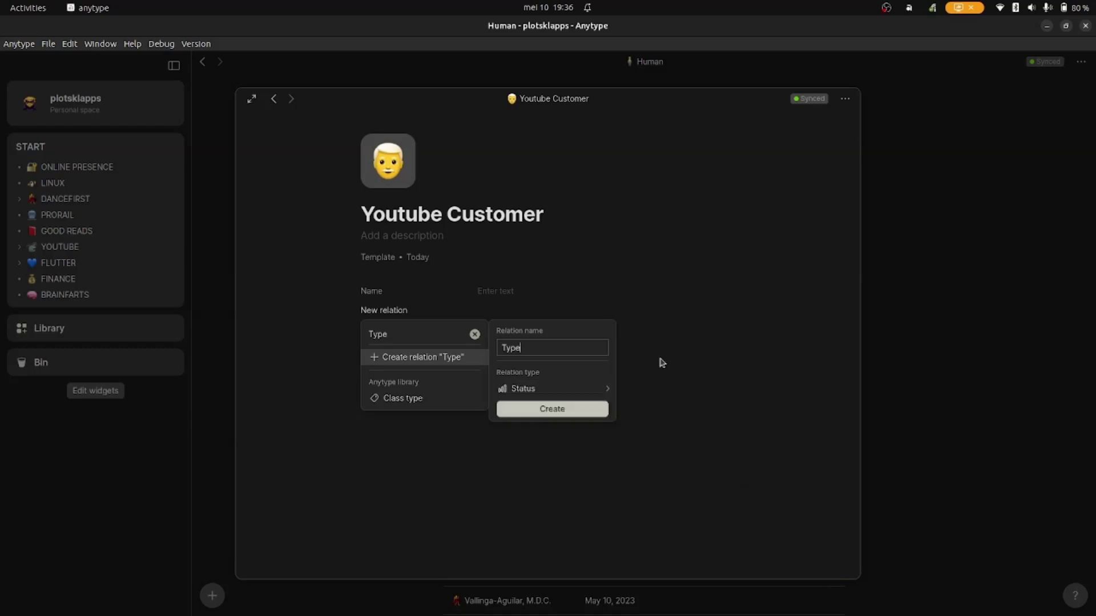
pyautogui.click(552, 409)
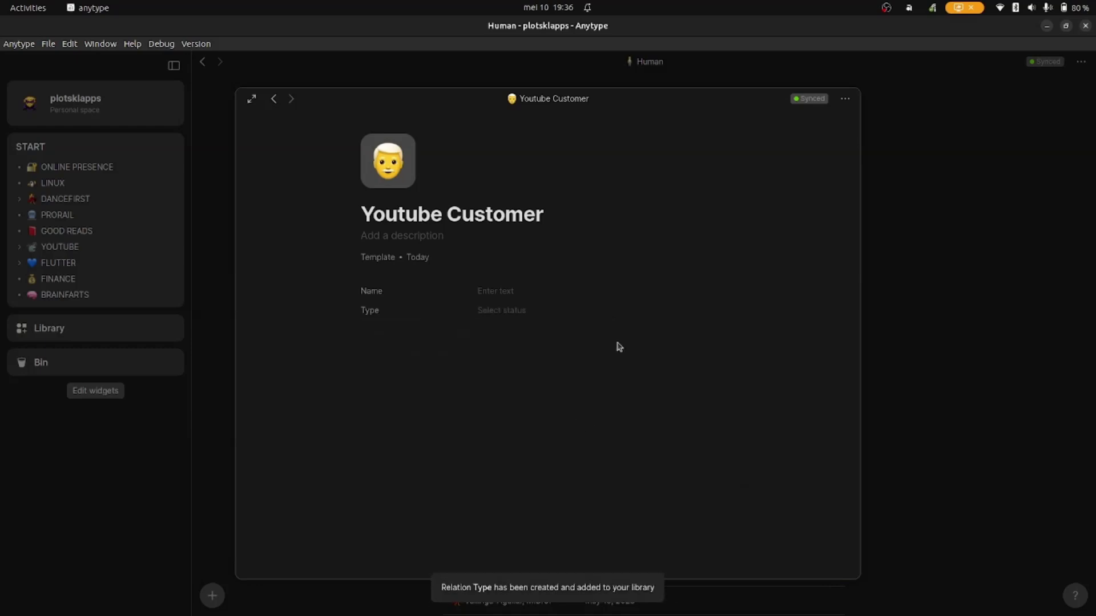
# - Add a second Status relation named Customerstatus below Type
pyautogui.click(389, 335)
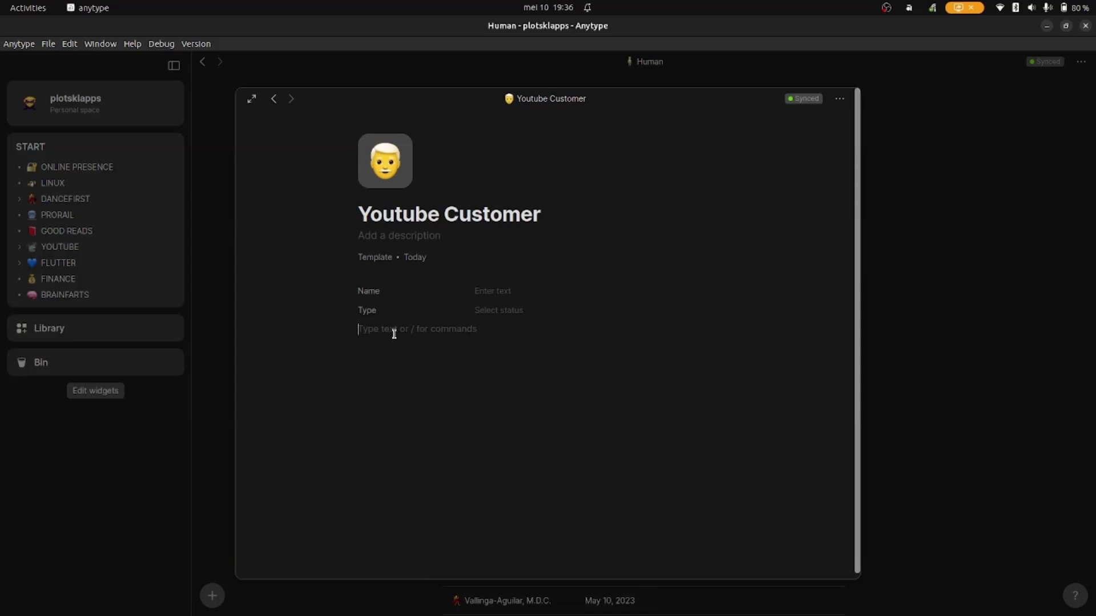
pyautogui.write('/rel')
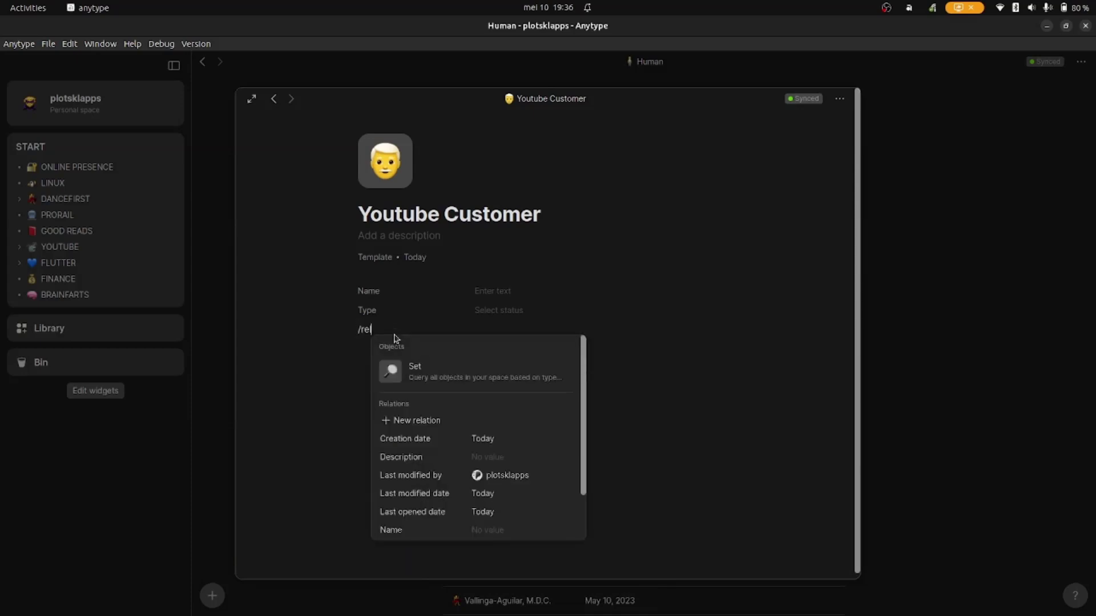
pyautogui.press('Return')
pyautogui.write('status')
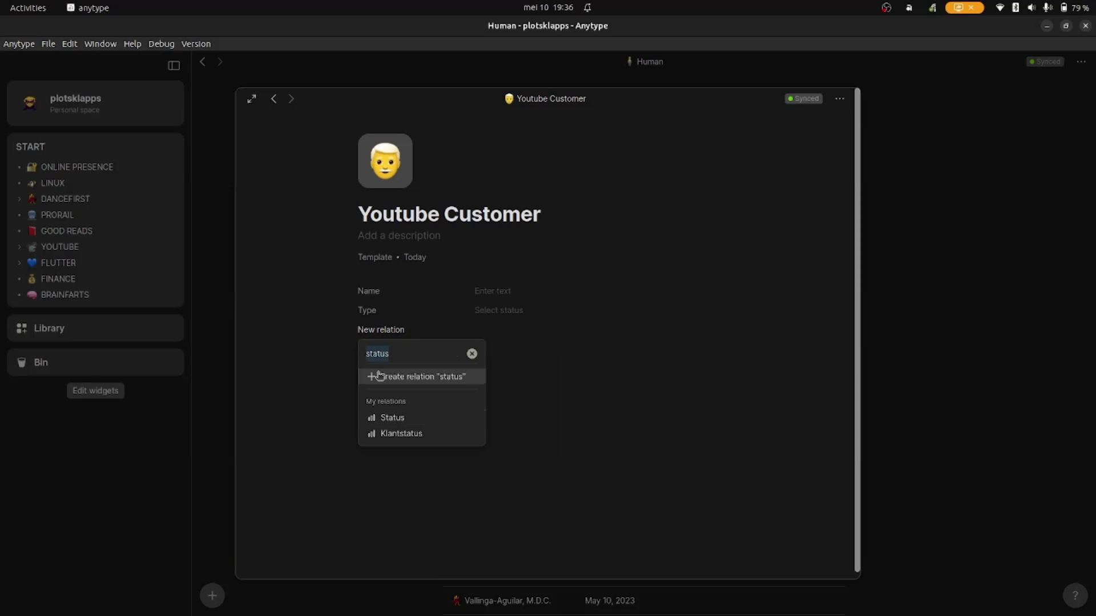
pyautogui.press('BackSpace')
pyautogui.press('BackSpace')
pyautogui.press('BackSpace')
pyautogui.press('BackSpace')
pyautogui.press('BackSpace')
pyautogui.press('BackSpace')
pyautogui.write('Customersta')
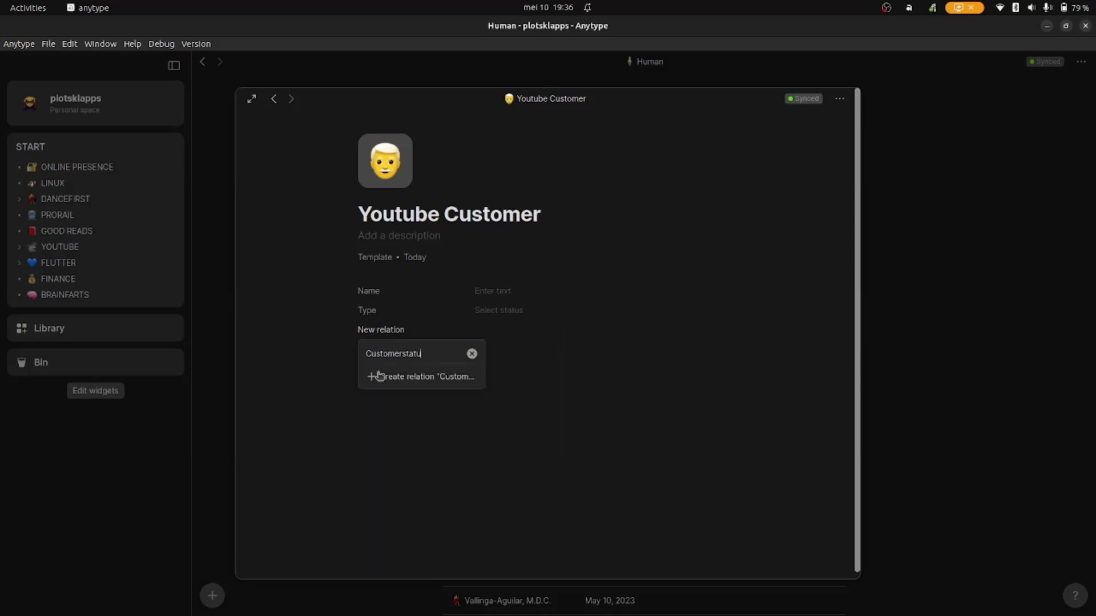
pyautogui.click(438, 378)
pyautogui.moveTo(583, 414)
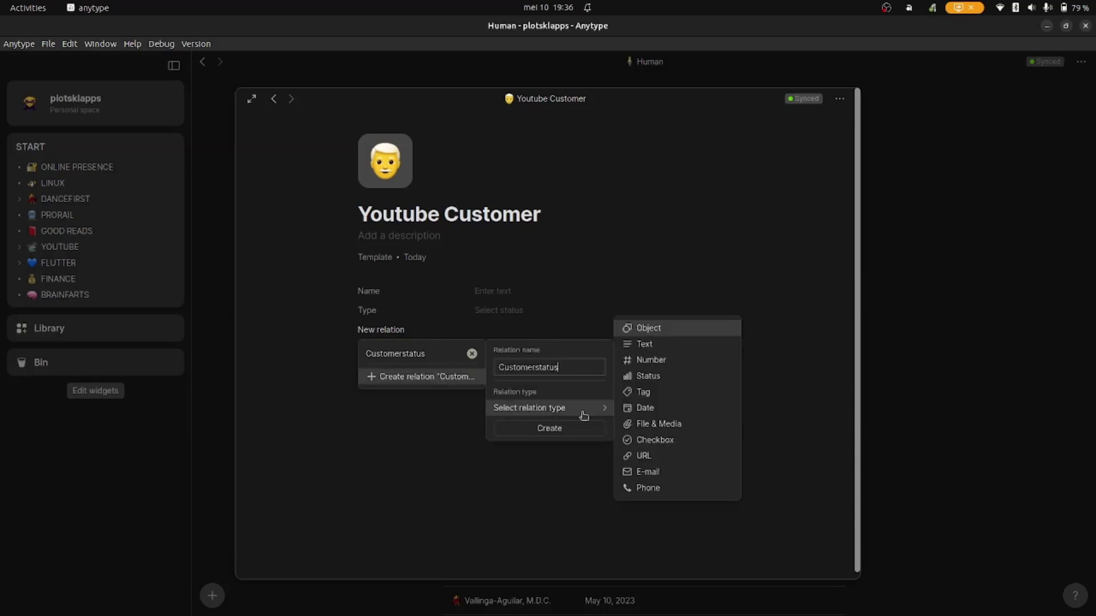
pyautogui.click(652, 377)
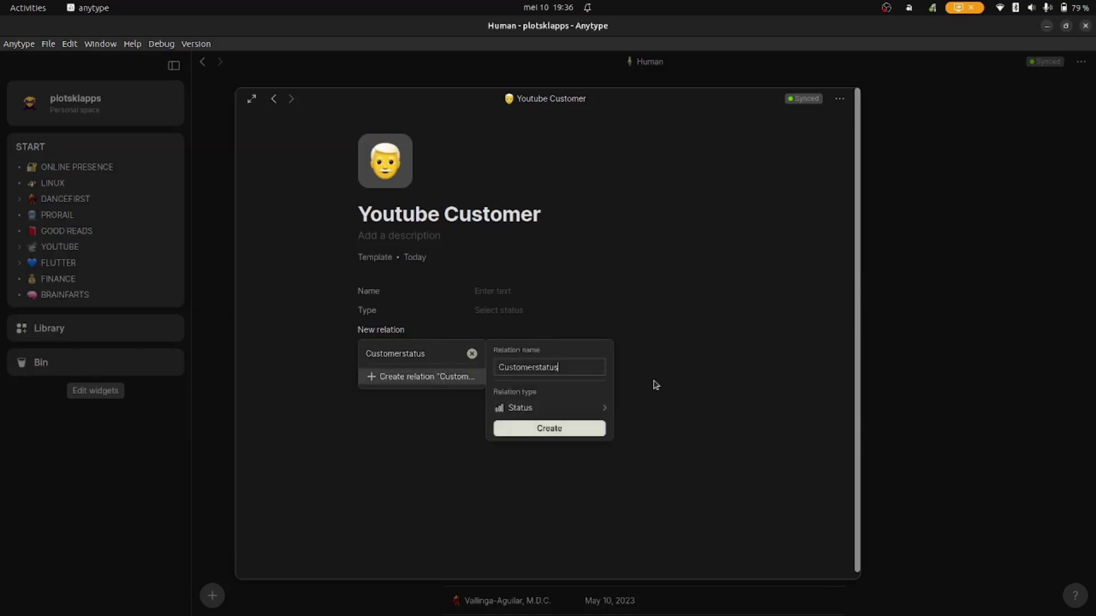
pyautogui.click(580, 436)
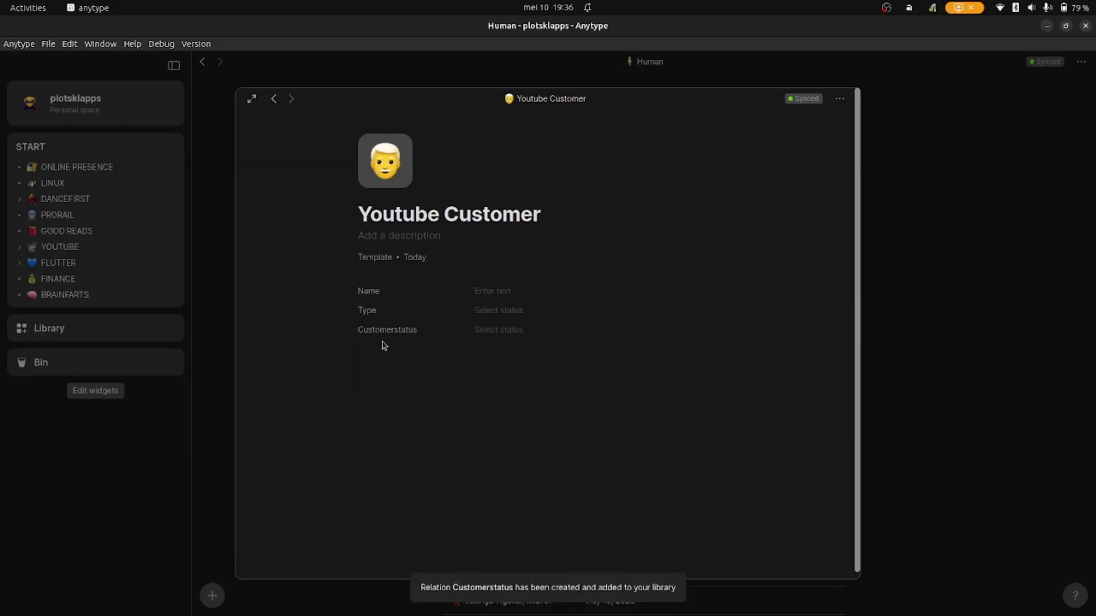
pyautogui.click(390, 350)
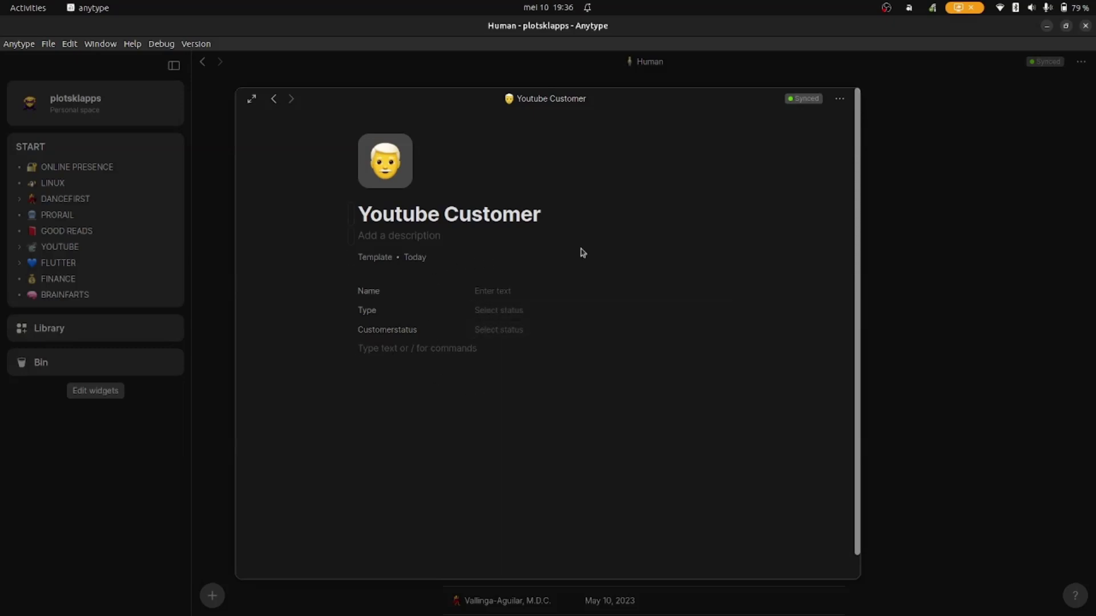
# - Close the template and reopen the Customerslist collection from the DASHBOARD
pyautogui.click(909, 353)
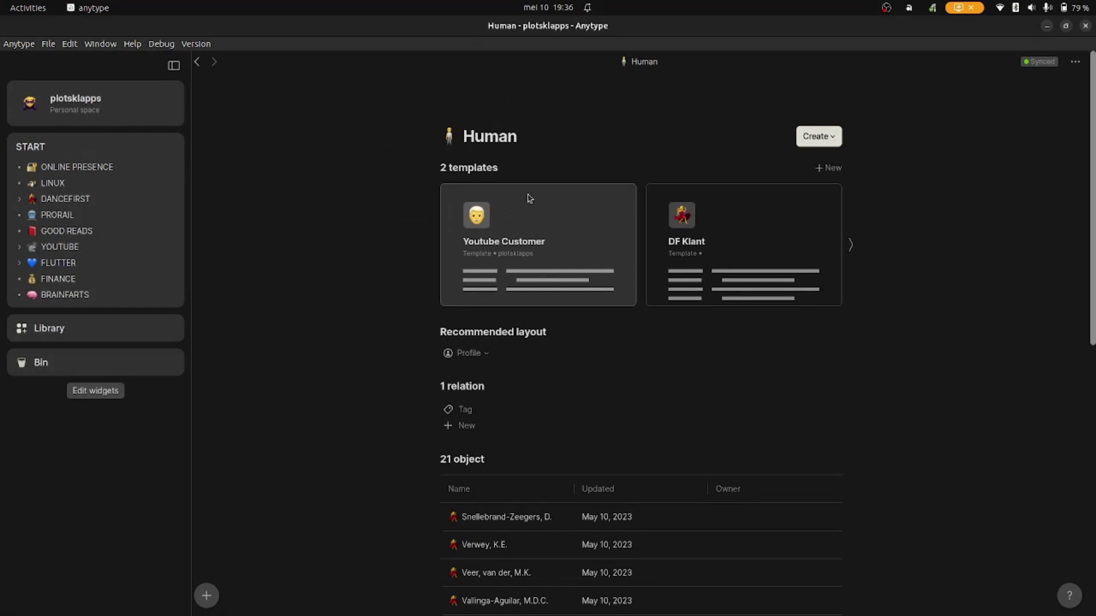
pyautogui.hotkey('alt', 'Left')
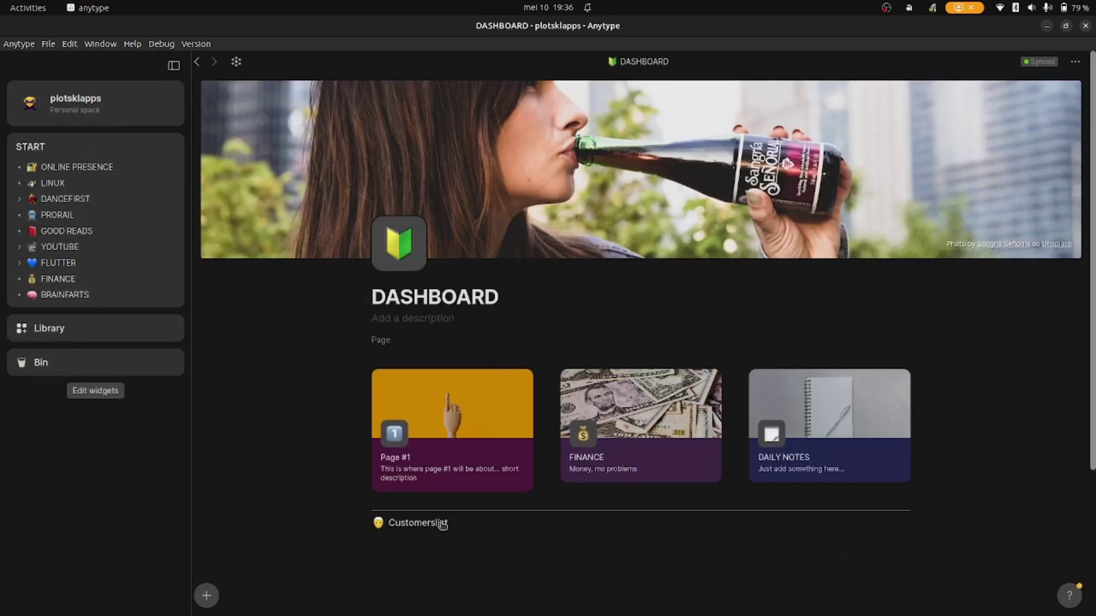
pyautogui.click(418, 524)
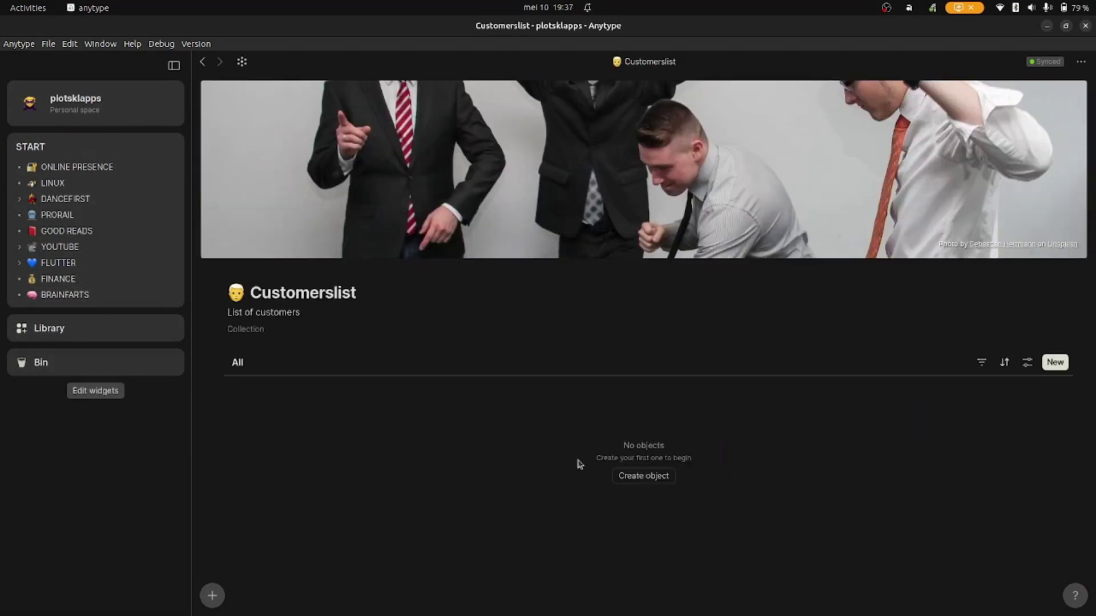
# - Add a new object to Customerslist as a Human using the Youtube Customer template
pyautogui.click(653, 481)
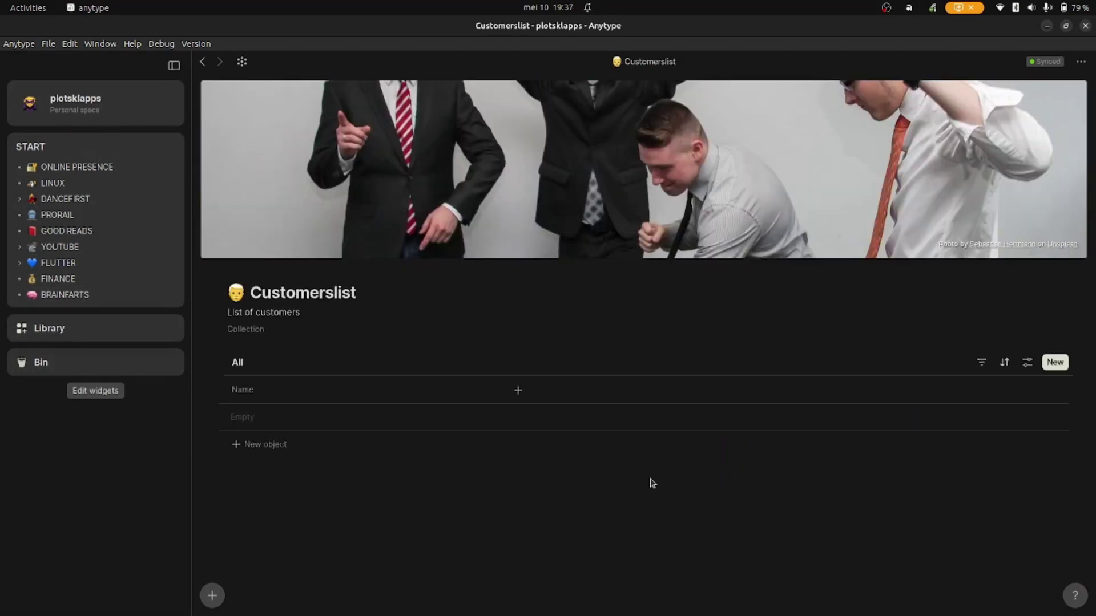
pyautogui.click(275, 421)
pyautogui.click(528, 172)
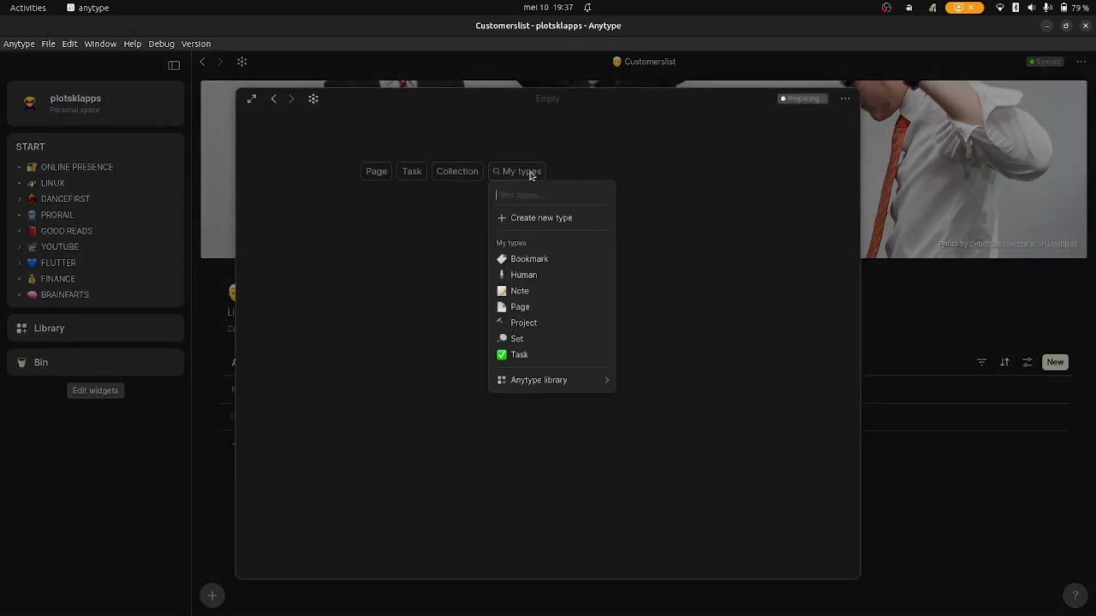
pyautogui.click(530, 282)
pyautogui.click(437, 340)
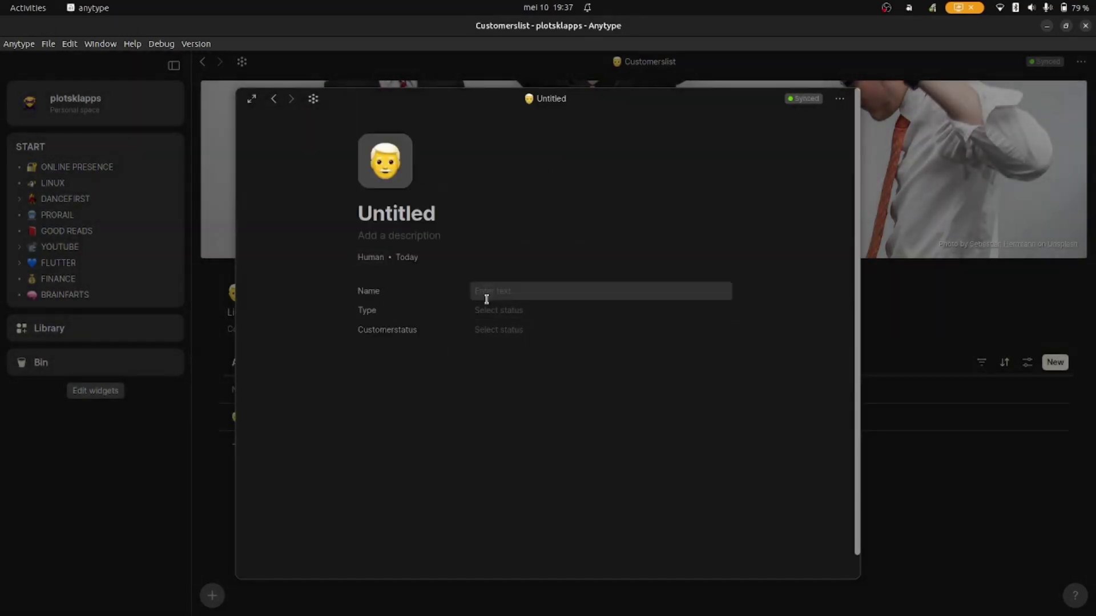
# - Enter the customer's name and create Type options Adult, Kid and Alien, leaving Alien selected
pyautogui.click(487, 297)
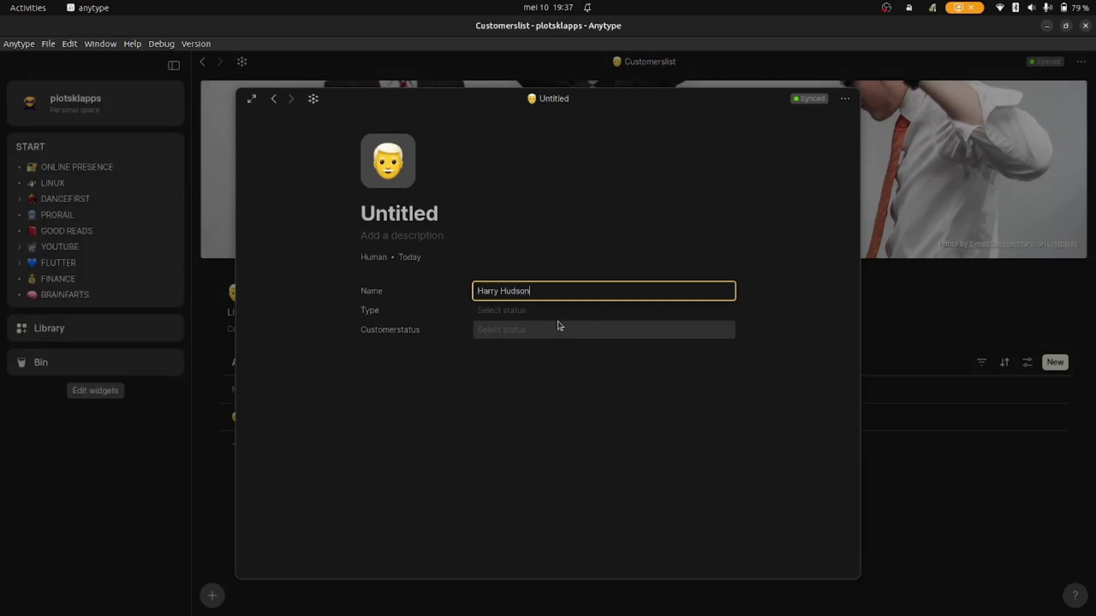
pyautogui.click(484, 311)
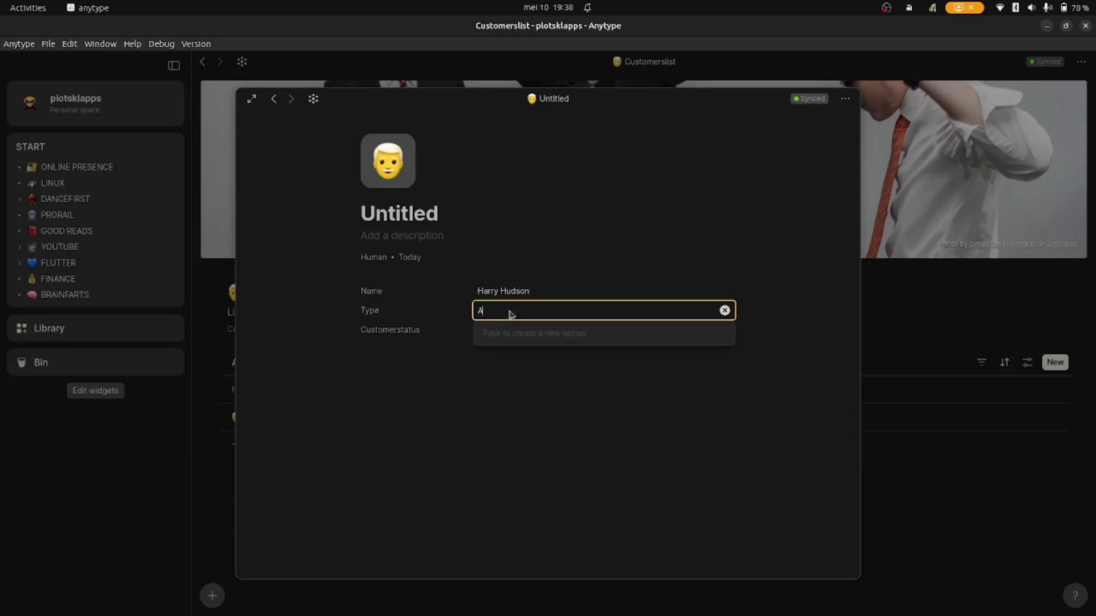
pyautogui.write('Adult')
pyautogui.press('Return')
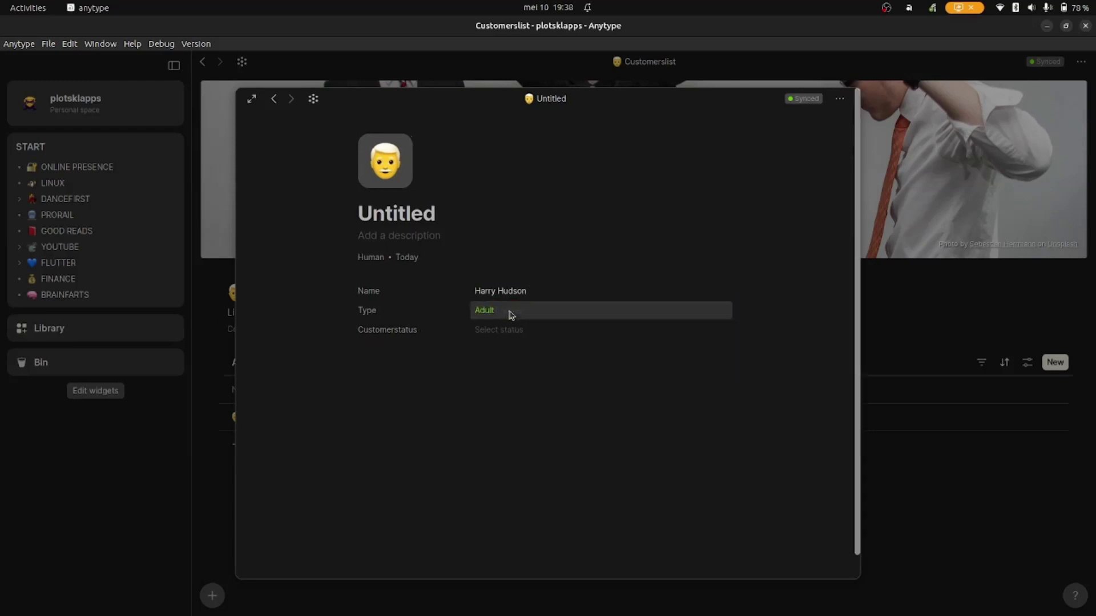
pyautogui.click(517, 313)
pyautogui.write('K')
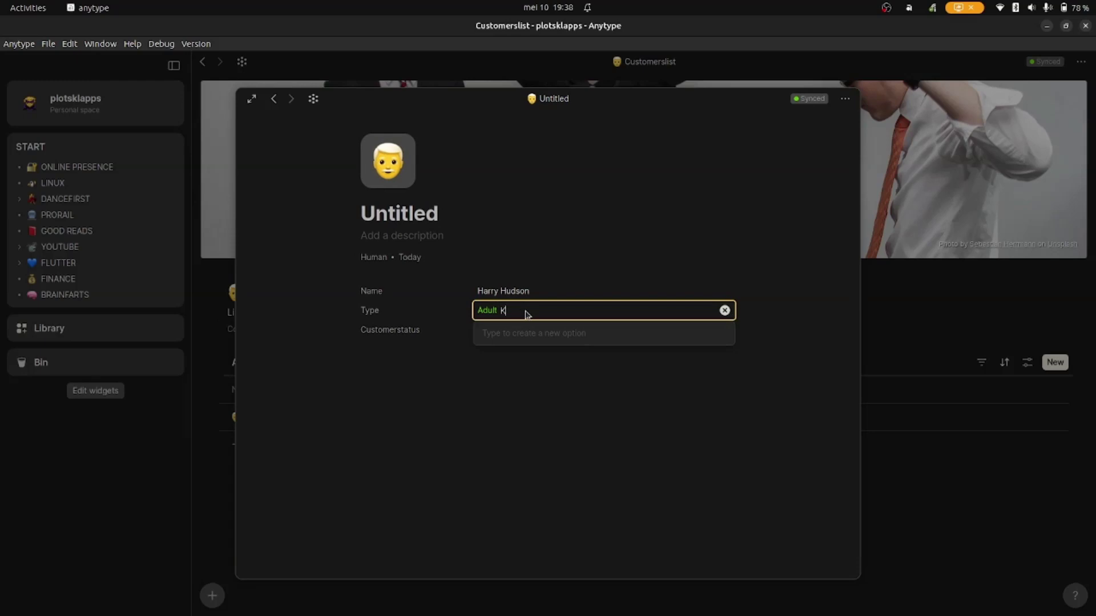
pyautogui.write('id')
pyautogui.press('Return')
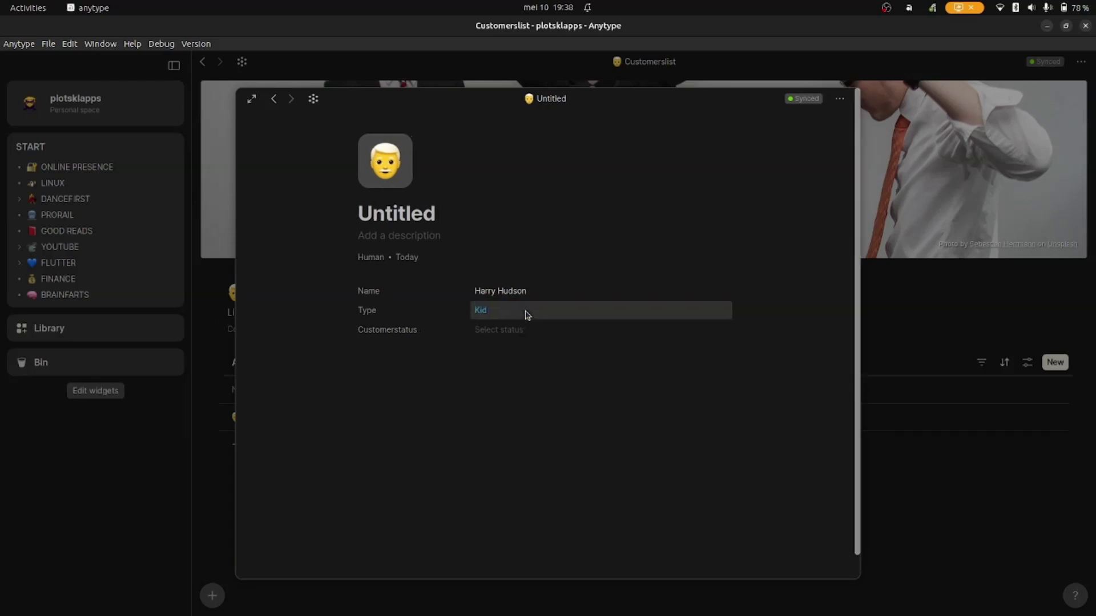
pyautogui.write('Alien')
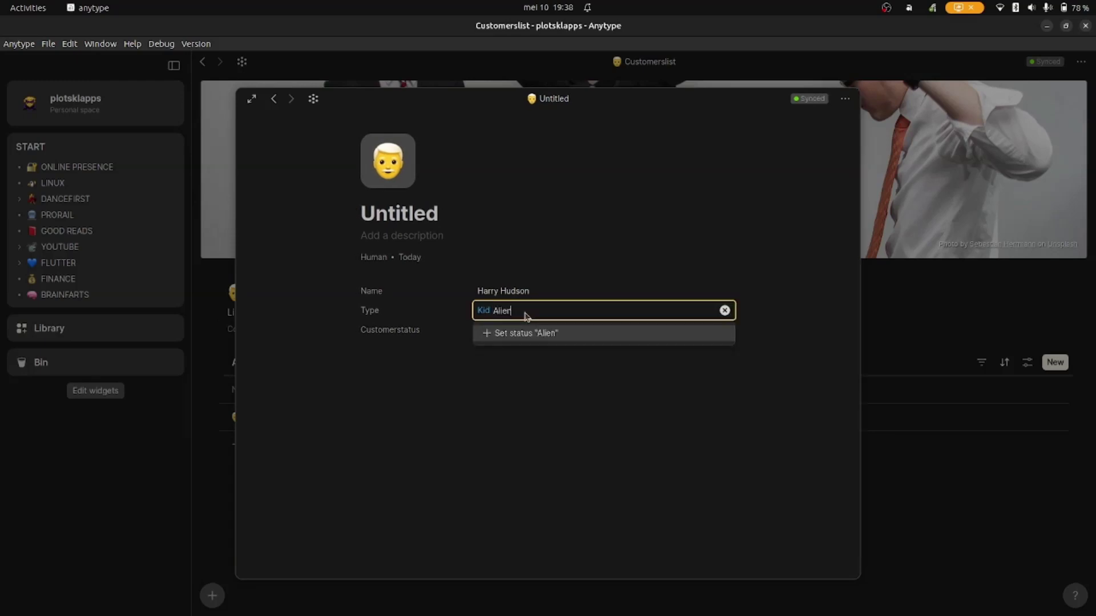
pyautogui.press('Return')
pyautogui.press('Escape')
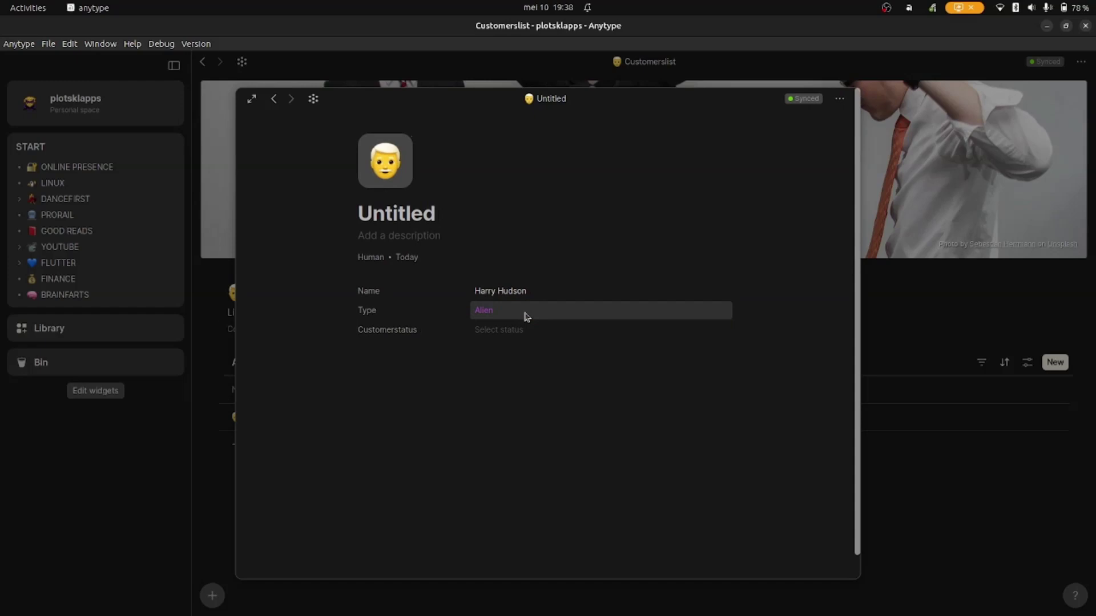
# - Colour the Type option Adult red and Kid green
pyautogui.click(527, 316)
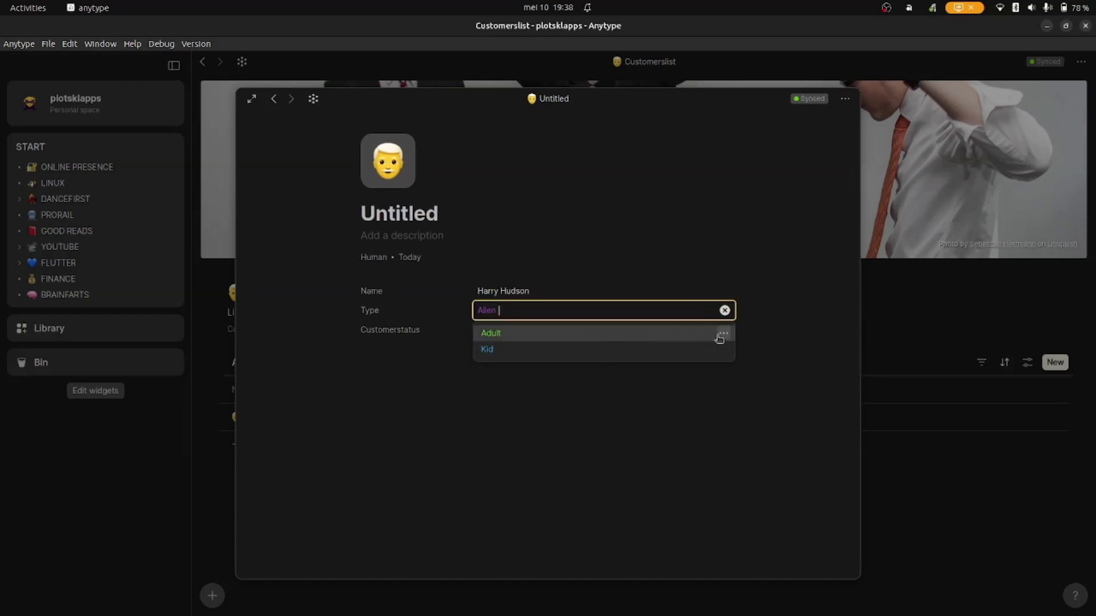
pyautogui.click(719, 336)
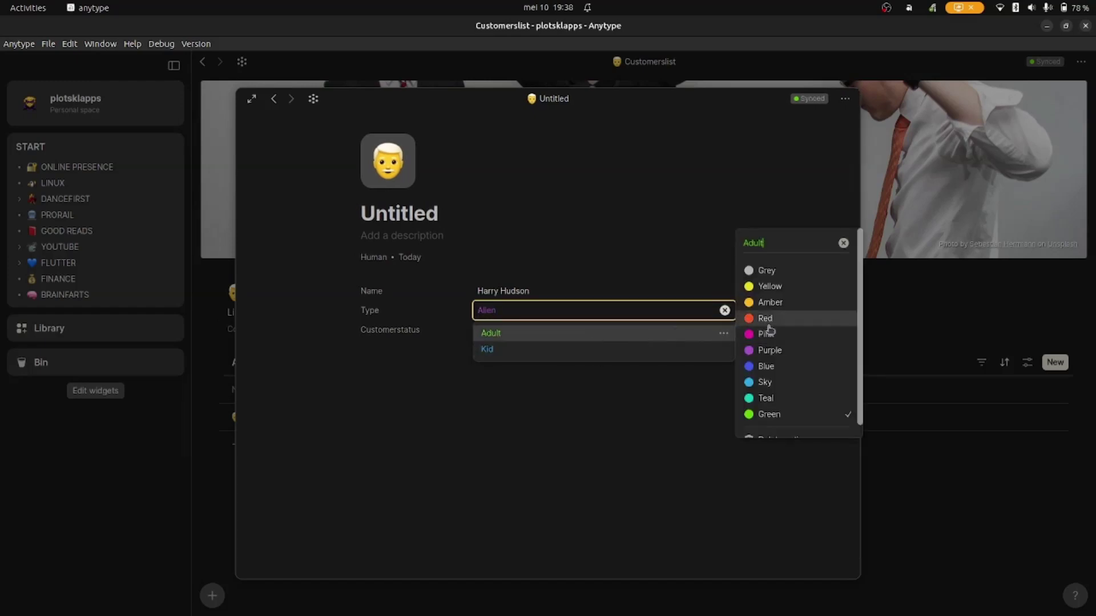
pyautogui.click(769, 327)
pyautogui.click(723, 349)
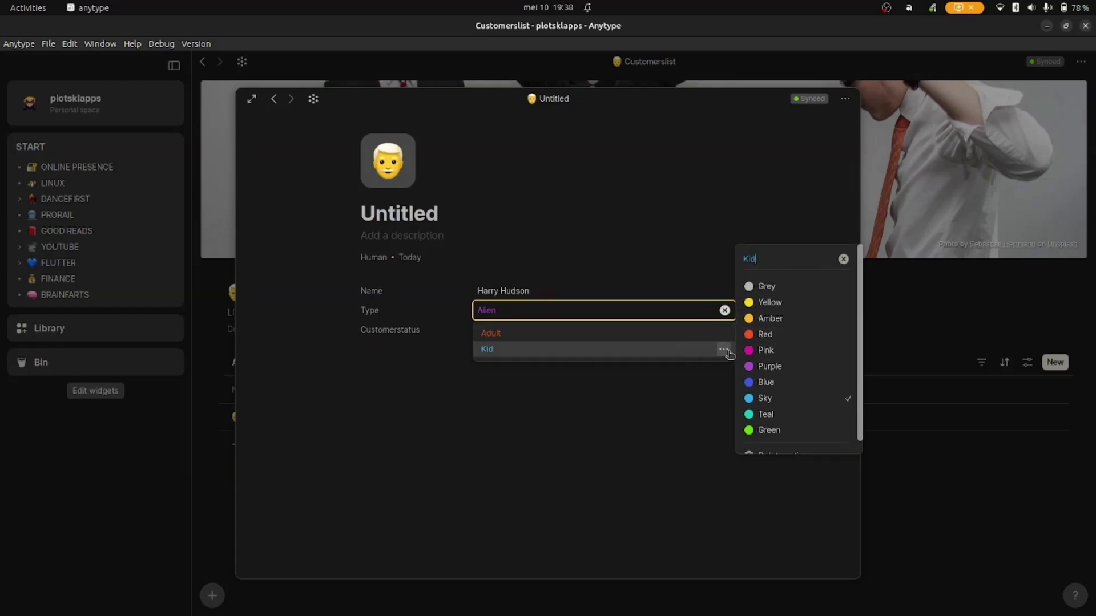
pyautogui.click(769, 430)
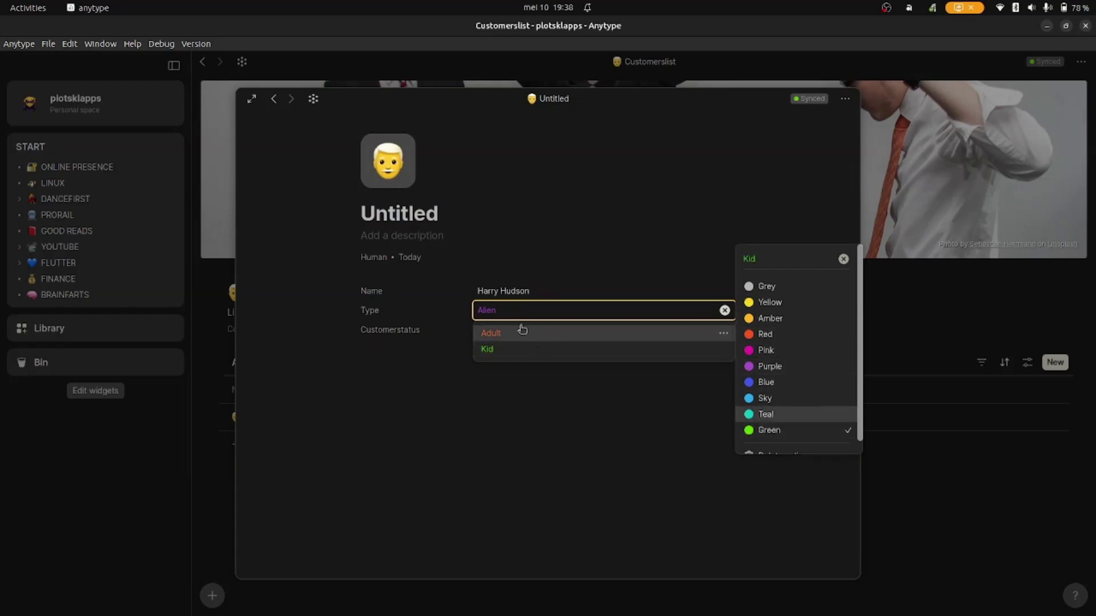
pyautogui.click(550, 278)
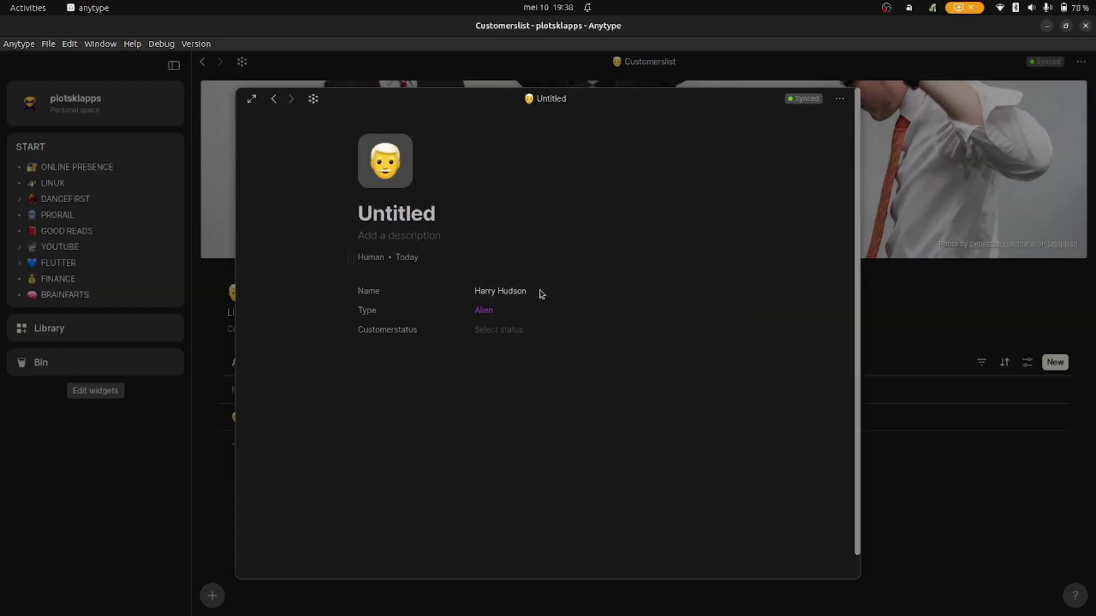
# - Create the Customerstatus options active, paused and cancelled
pyautogui.click(506, 335)
pyautogui.write('active')
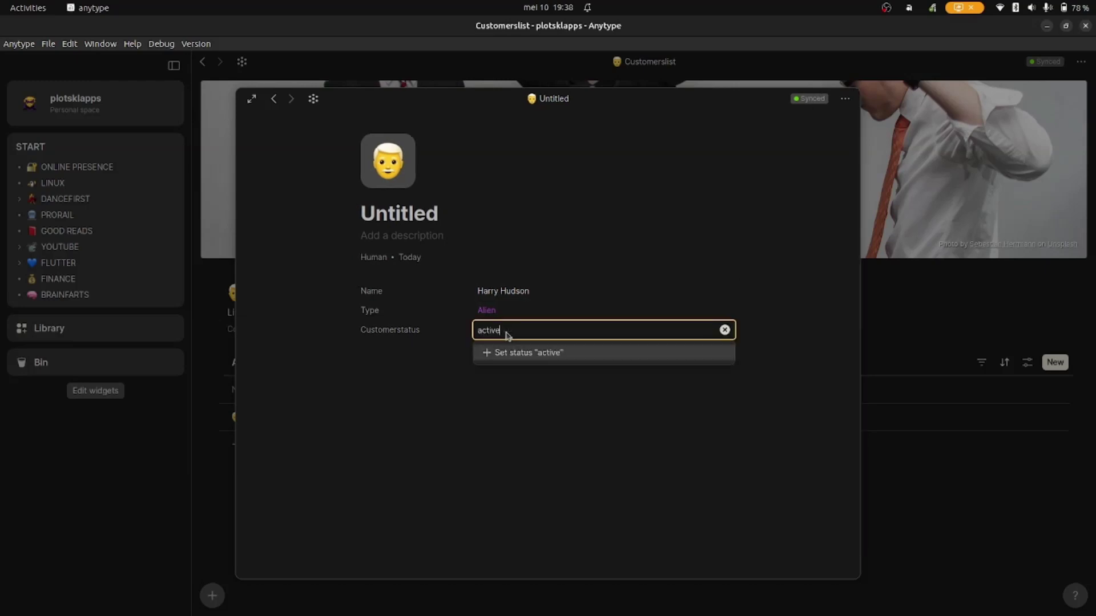
pyautogui.press('Return')
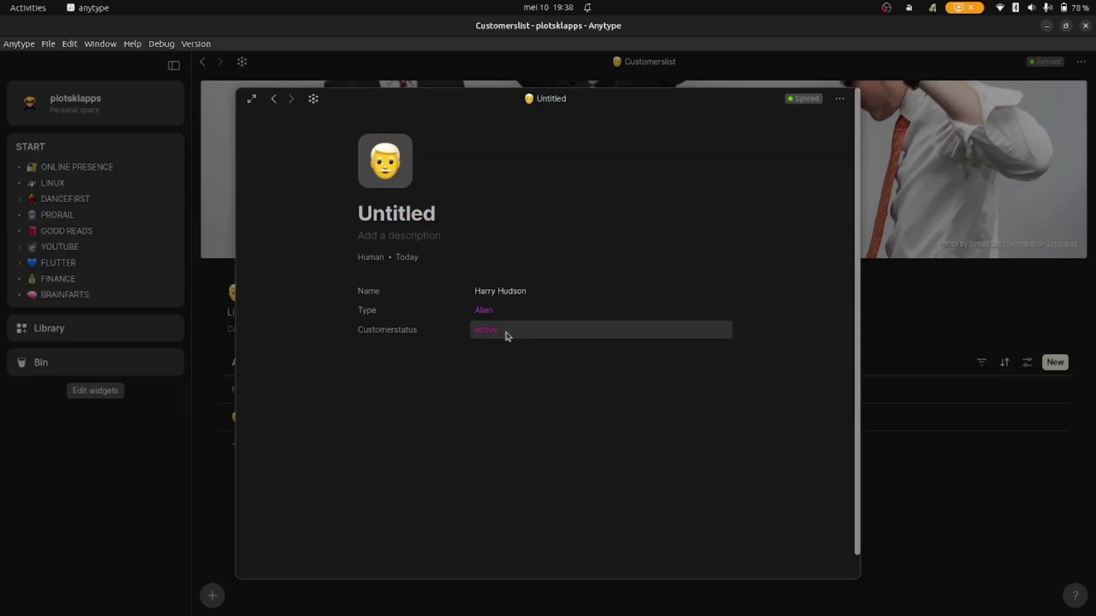
pyautogui.click(525, 326)
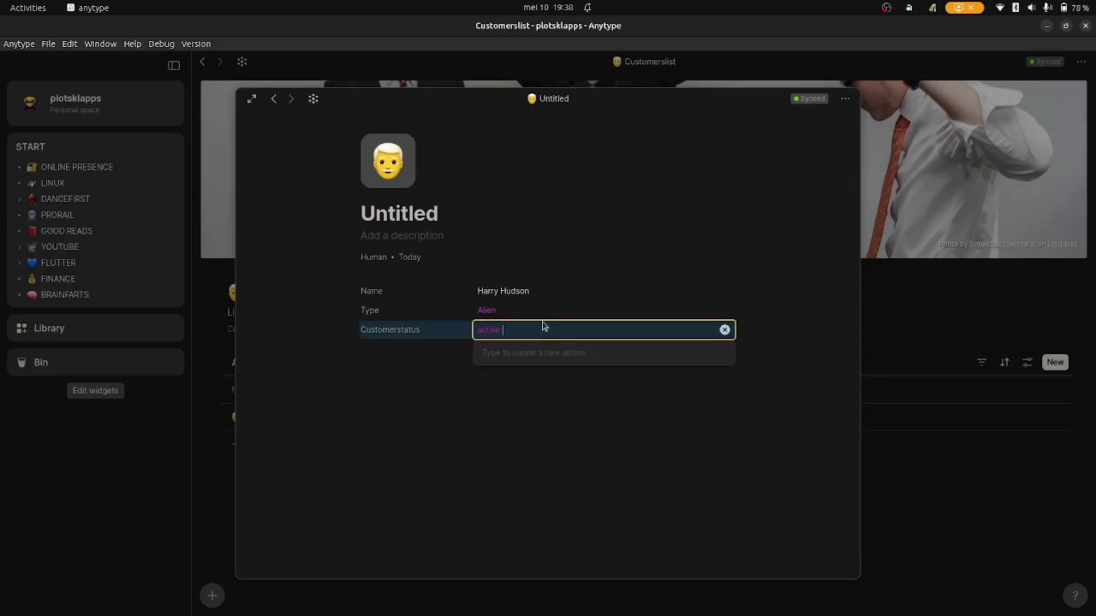
pyautogui.write('paused')
pyautogui.press('Return')
pyautogui.press('Escape')
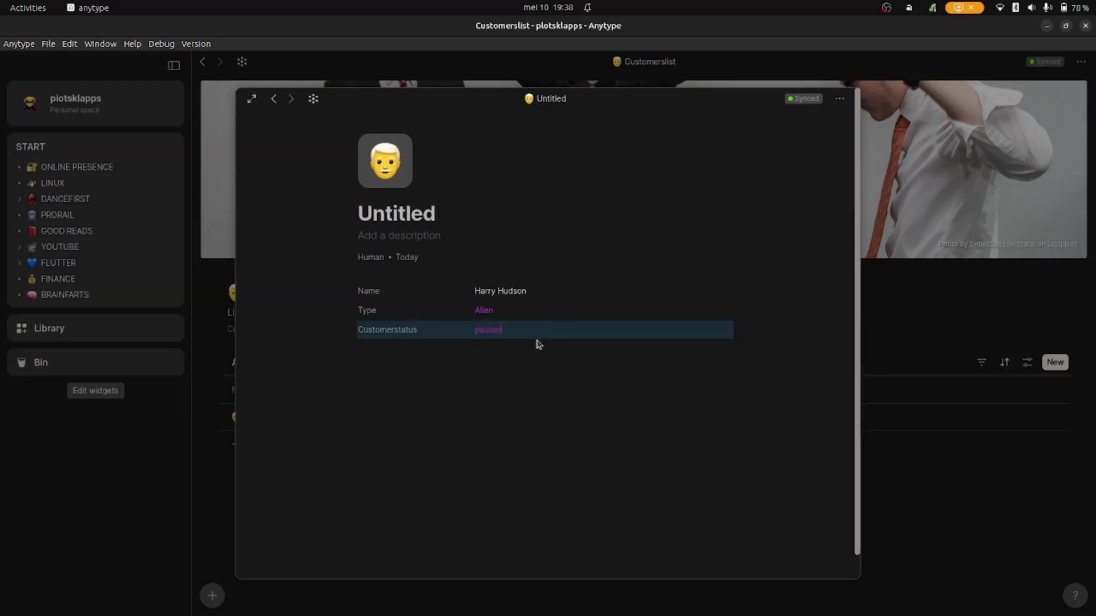
pyautogui.click(537, 336)
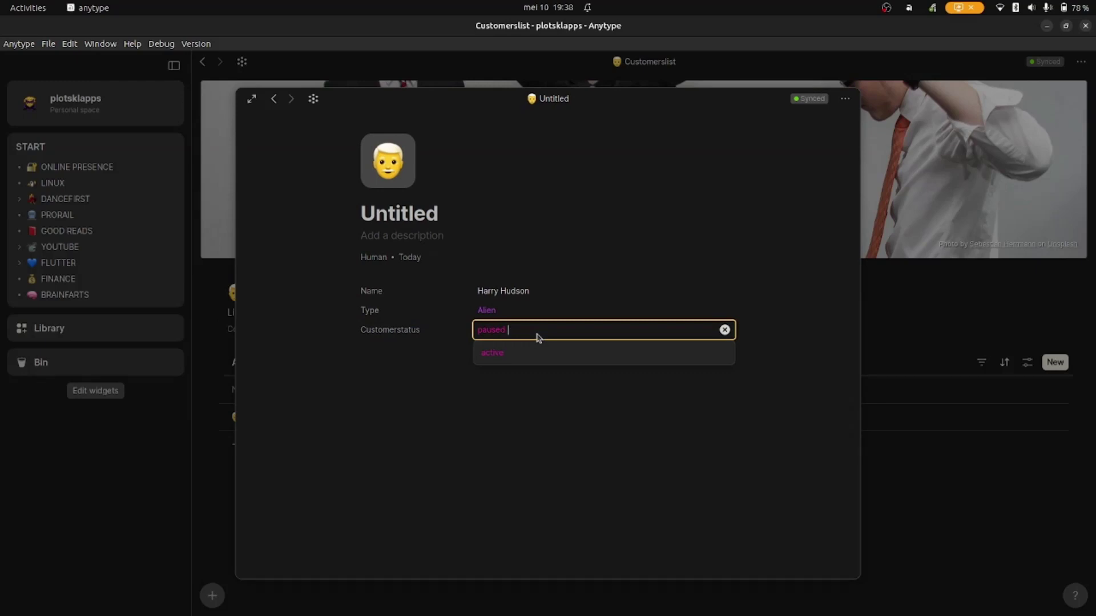
pyautogui.write('ca')
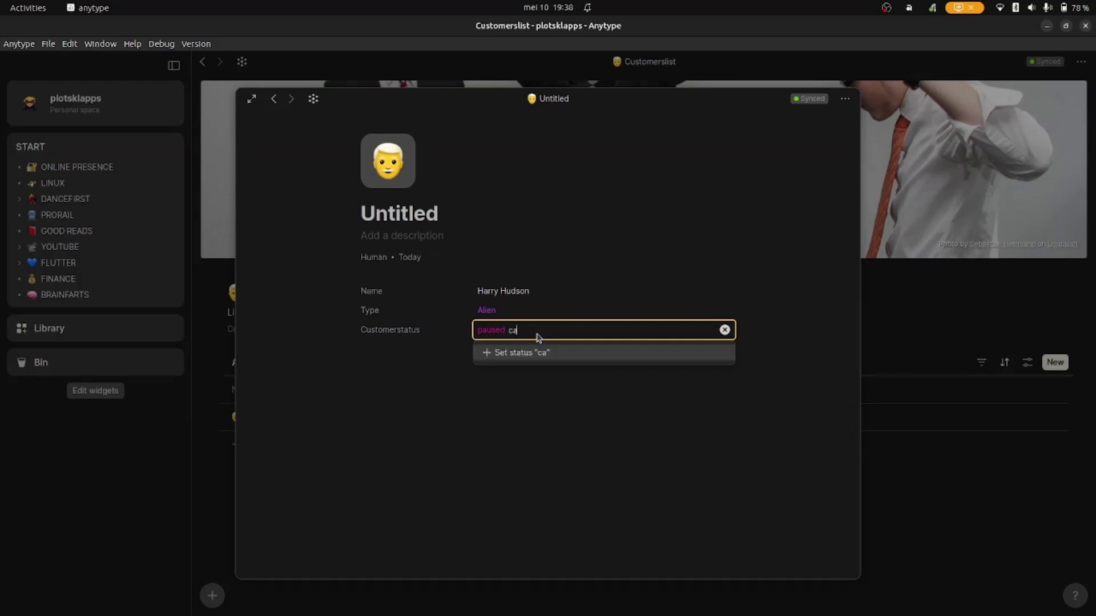
pyautogui.write('ncelled')
pyautogui.press('Return')
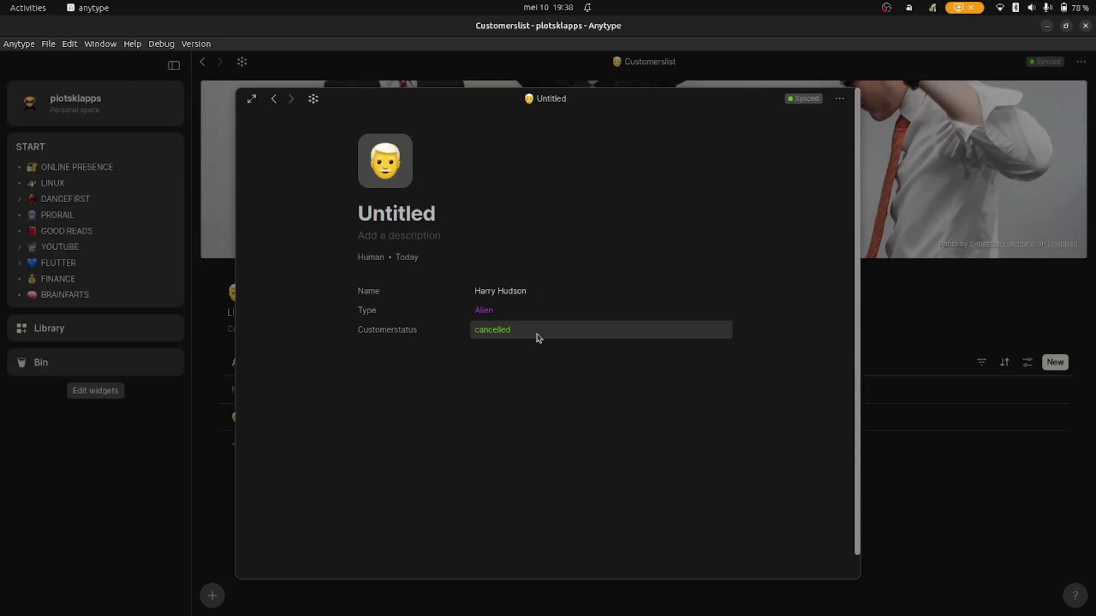
# - Colour active green, paused yellow and cancelled red, then set this customer to active
pyautogui.click(537, 335)
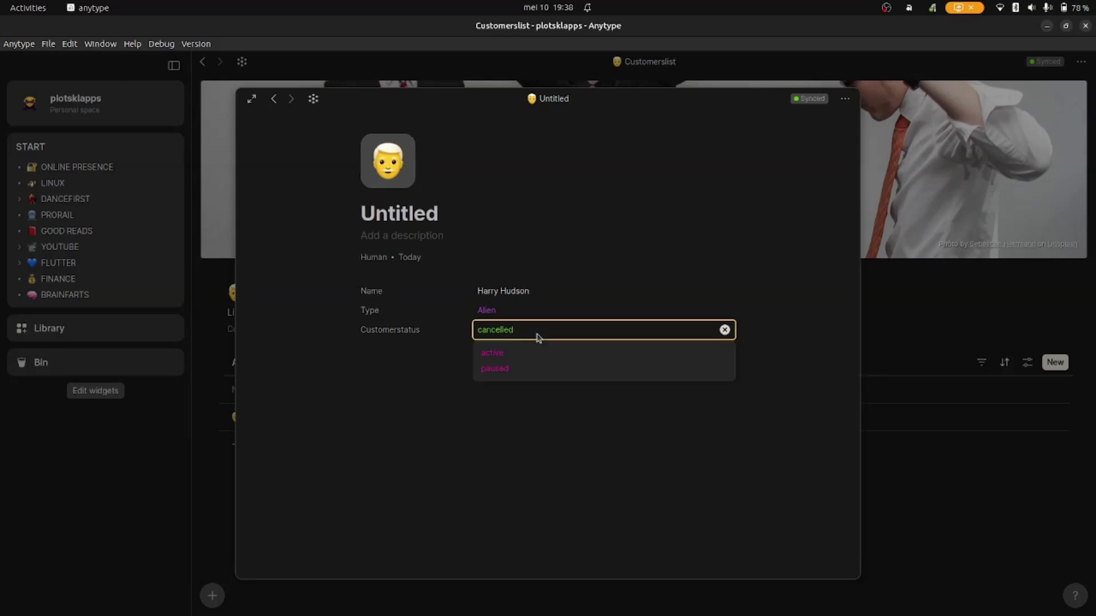
pyautogui.click(724, 353)
pyautogui.click(765, 433)
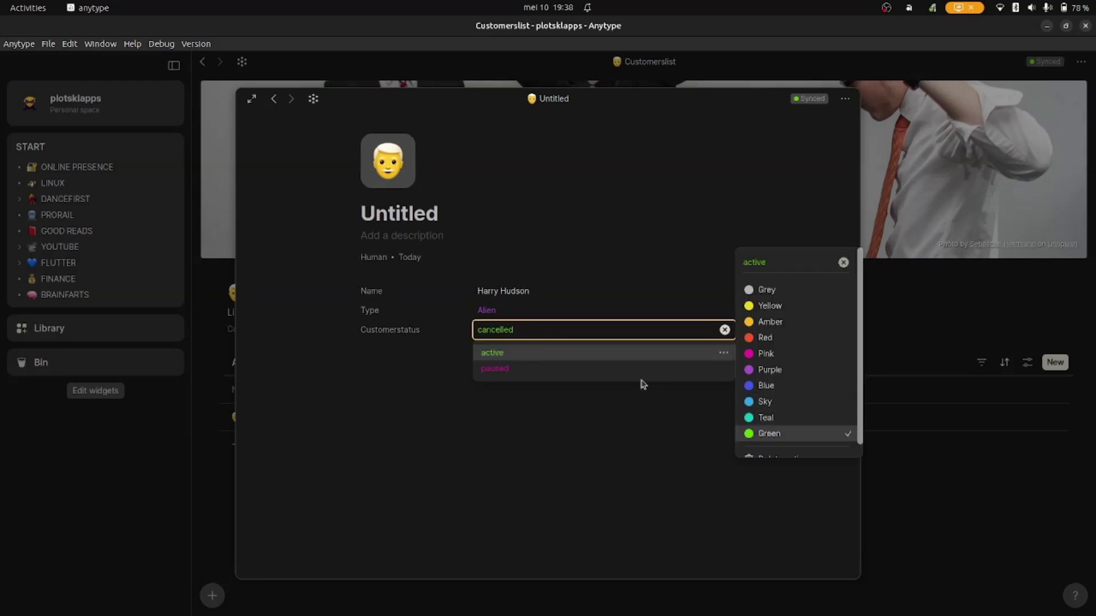
pyautogui.click(724, 369)
pyautogui.click(776, 323)
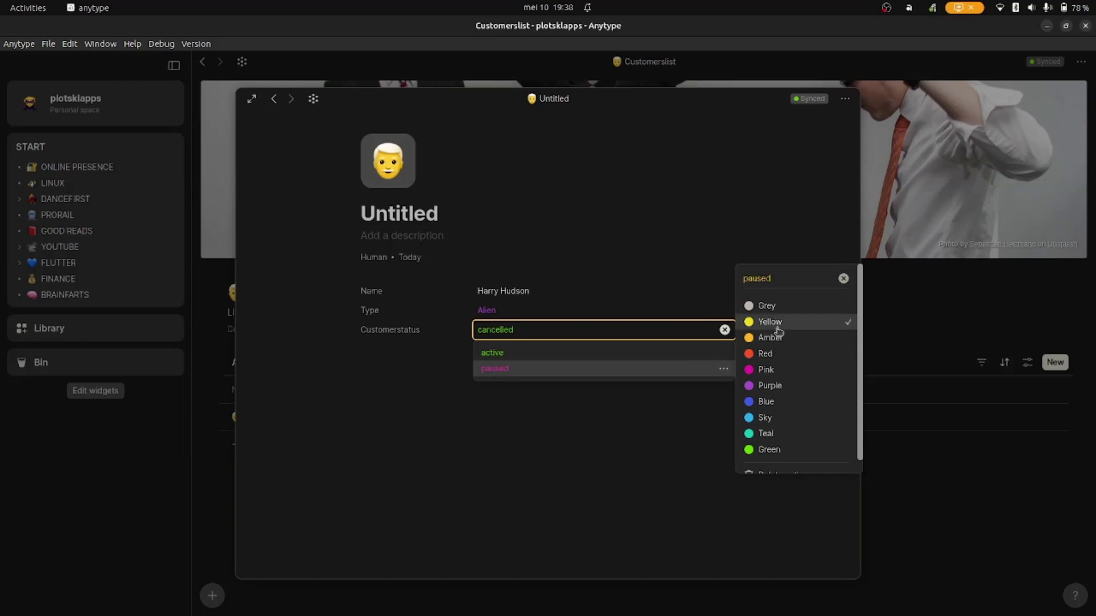
pyautogui.press('Return')
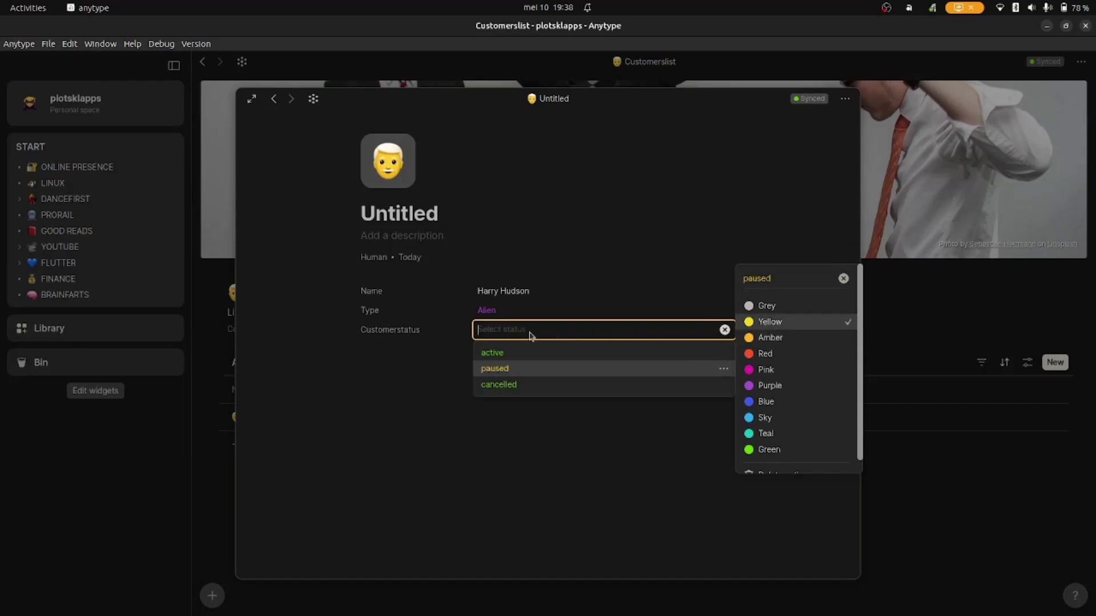
pyautogui.click(723, 385)
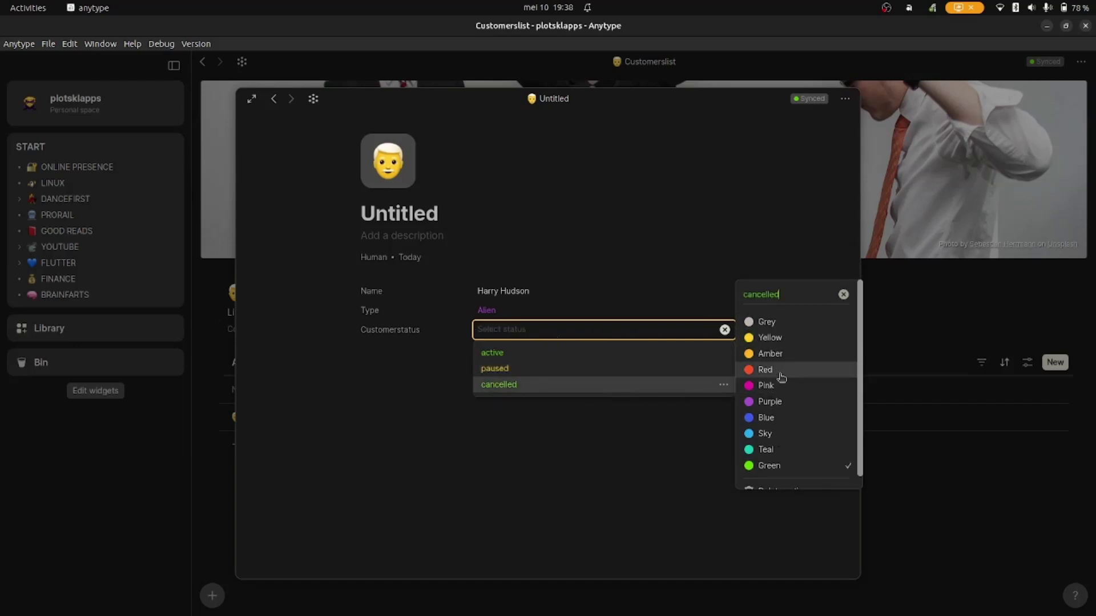
pyautogui.click(771, 370)
pyautogui.click(557, 432)
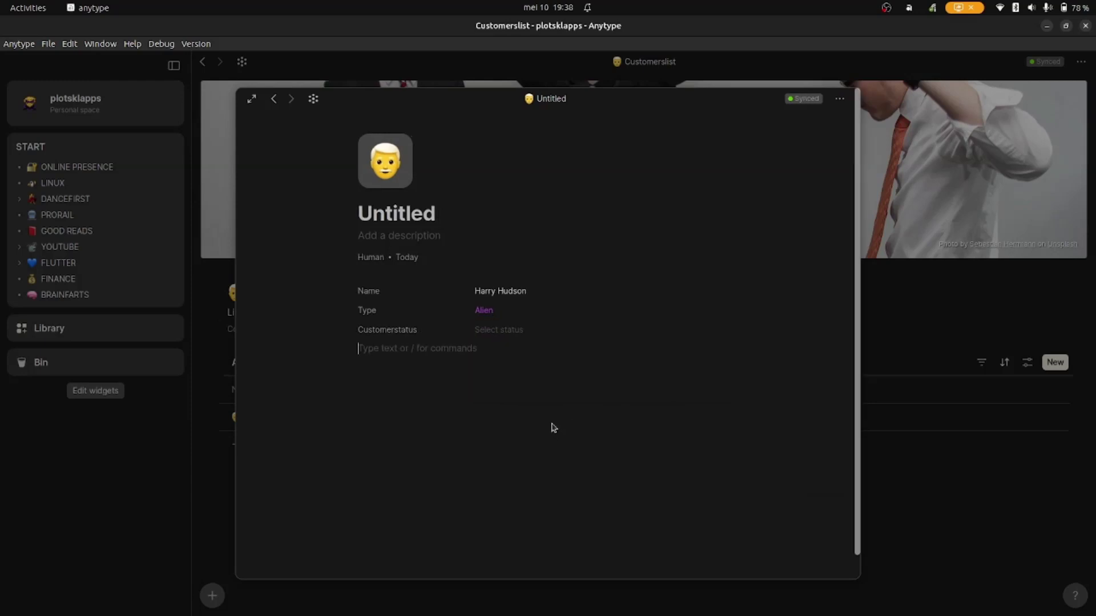
pyautogui.click(501, 331)
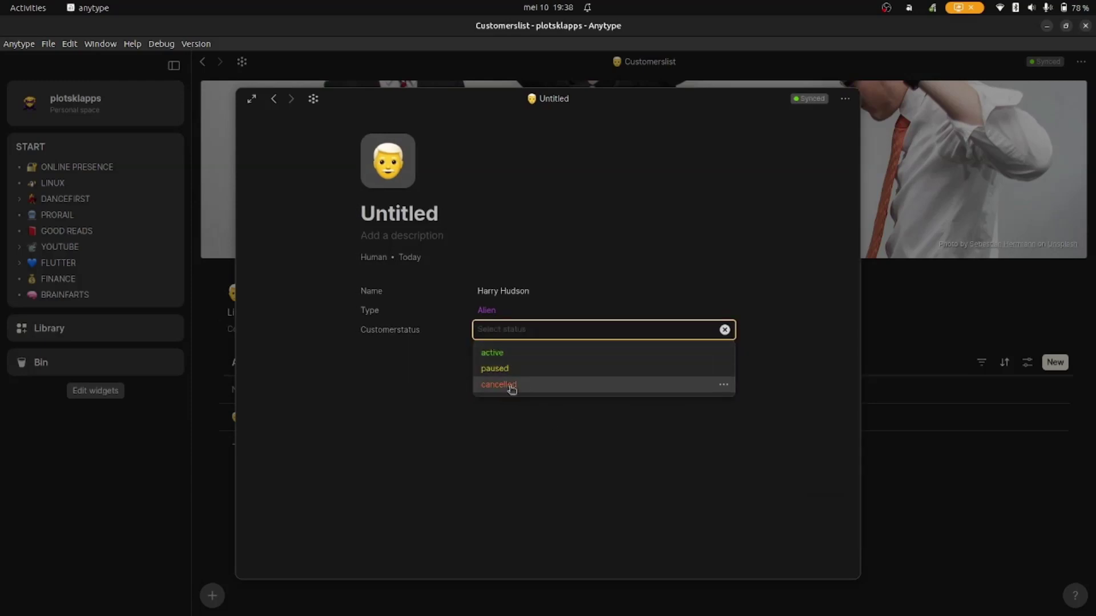
pyautogui.click(494, 352)
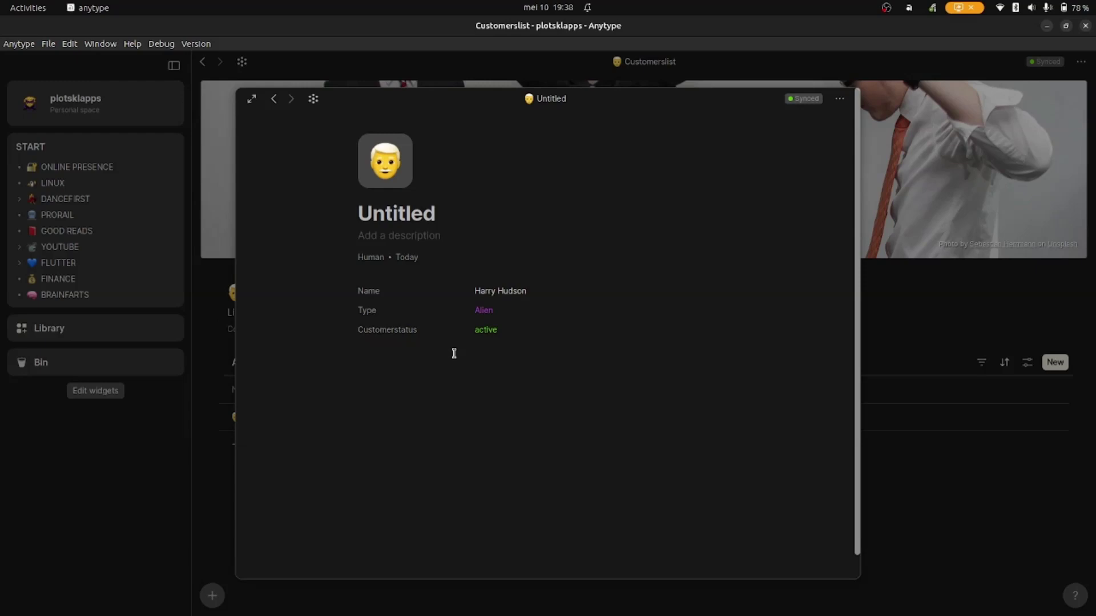
# - Replace the Untitled customer object's title with the customer's first name
pyautogui.click(901, 478)
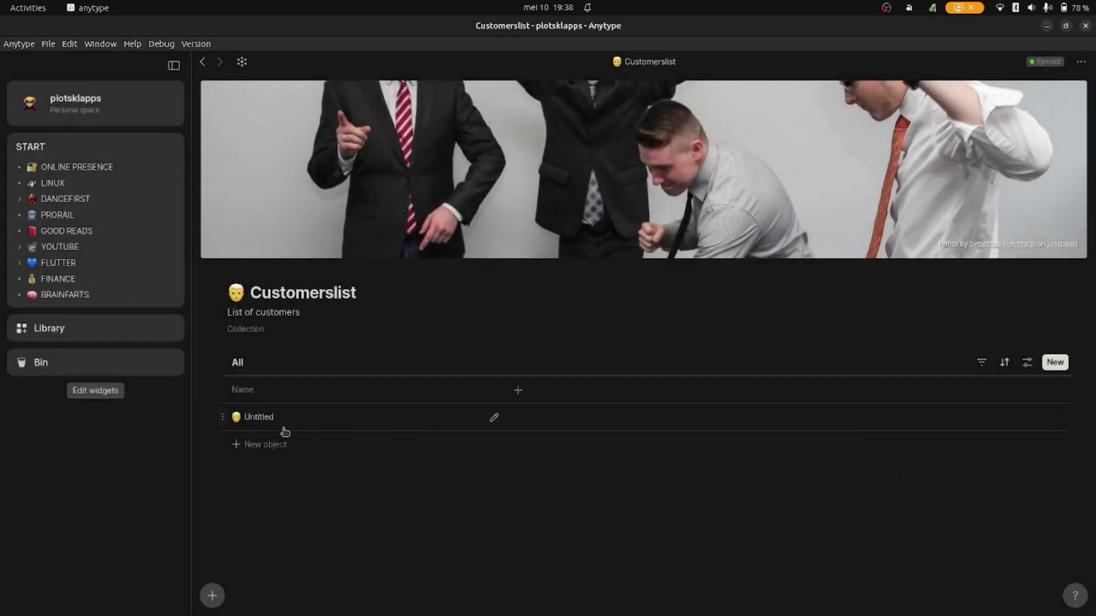
pyautogui.click(264, 418)
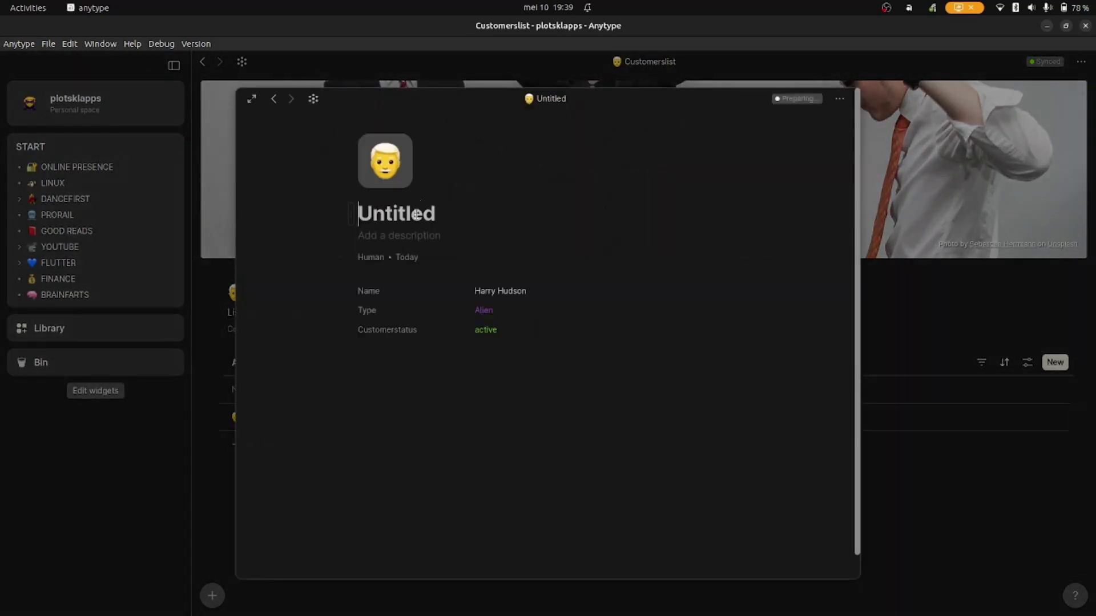
pyautogui.click(416, 216)
pyautogui.write('Harry')
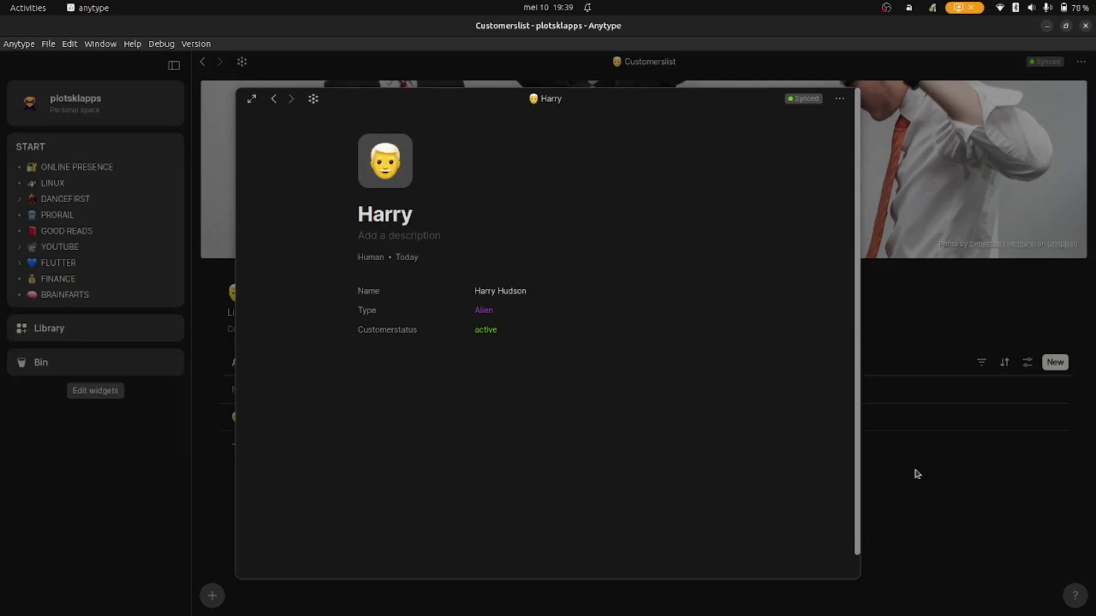
pyautogui.click(916, 473)
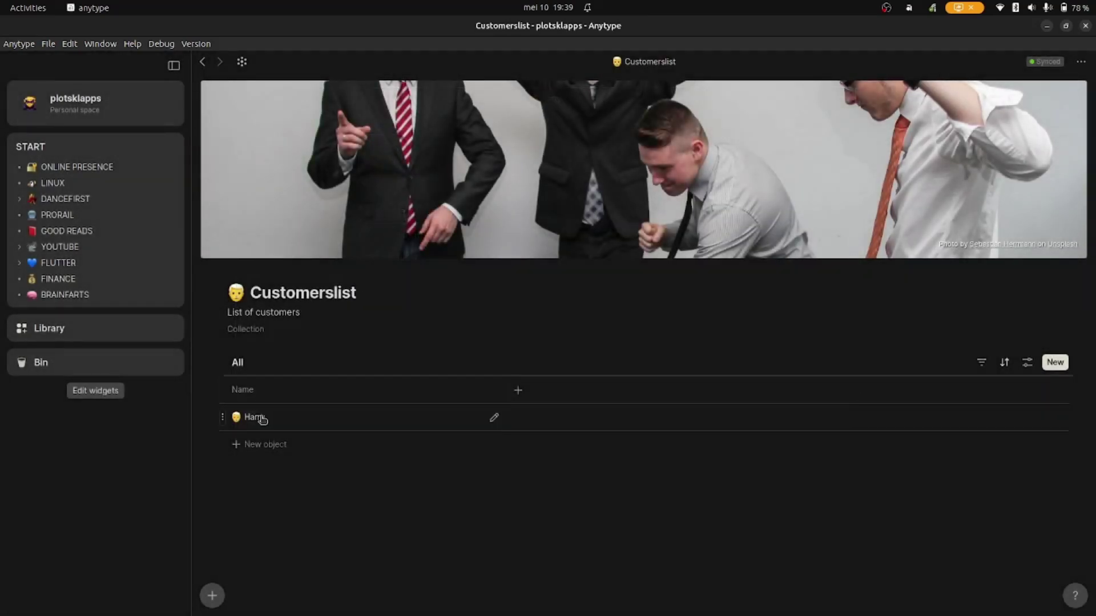
# - Create a new Human object from the customer template, titled with the second customer's first name
pyautogui.click(269, 449)
pyautogui.click(267, 418)
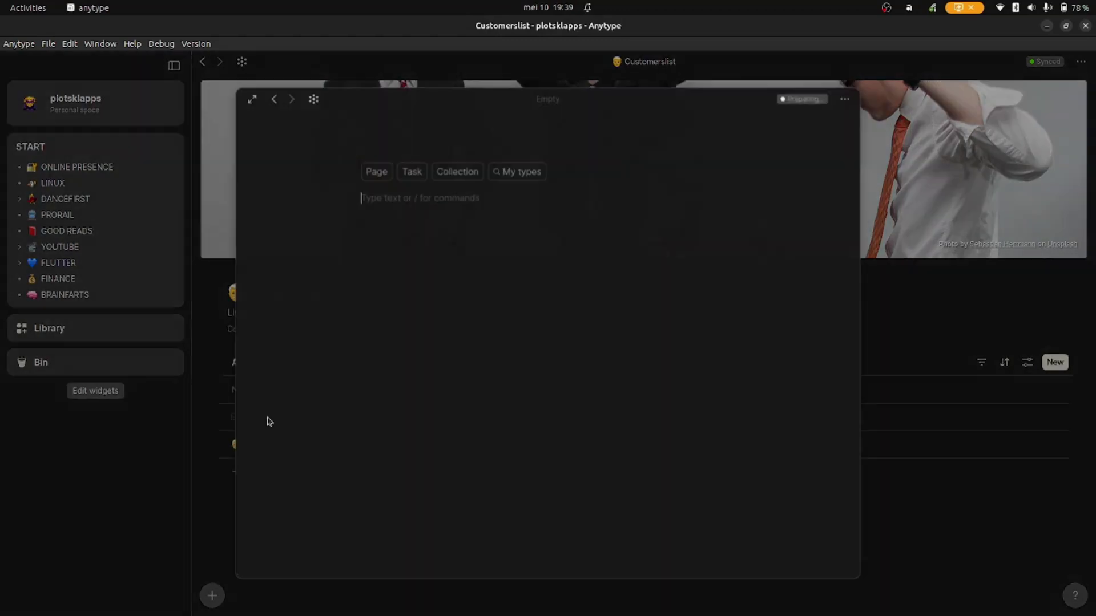
pyautogui.click(519, 173)
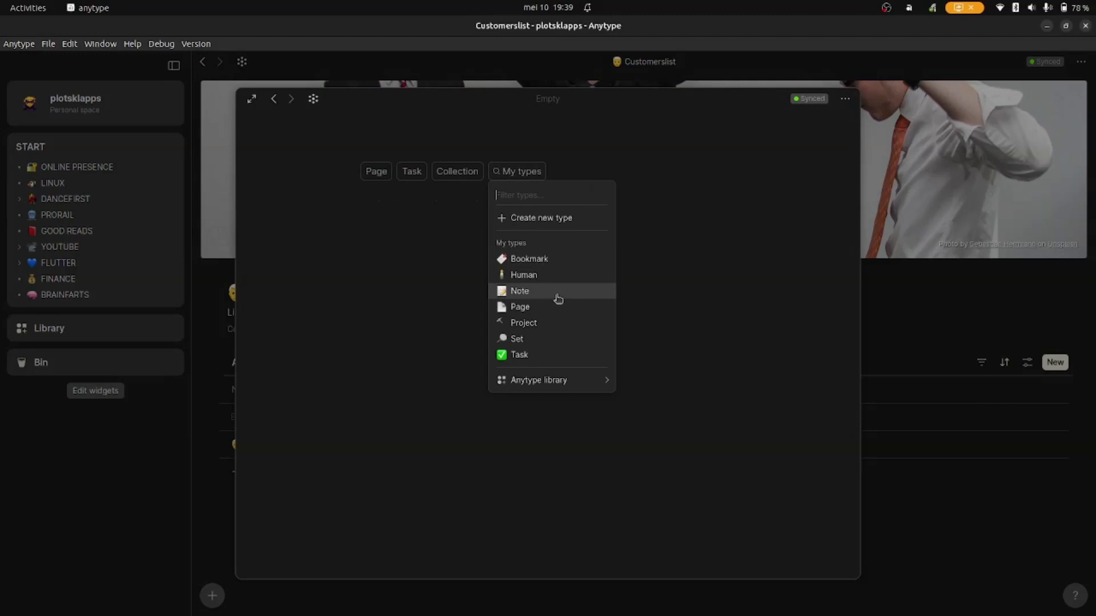
pyautogui.click(543, 275)
pyautogui.click(448, 351)
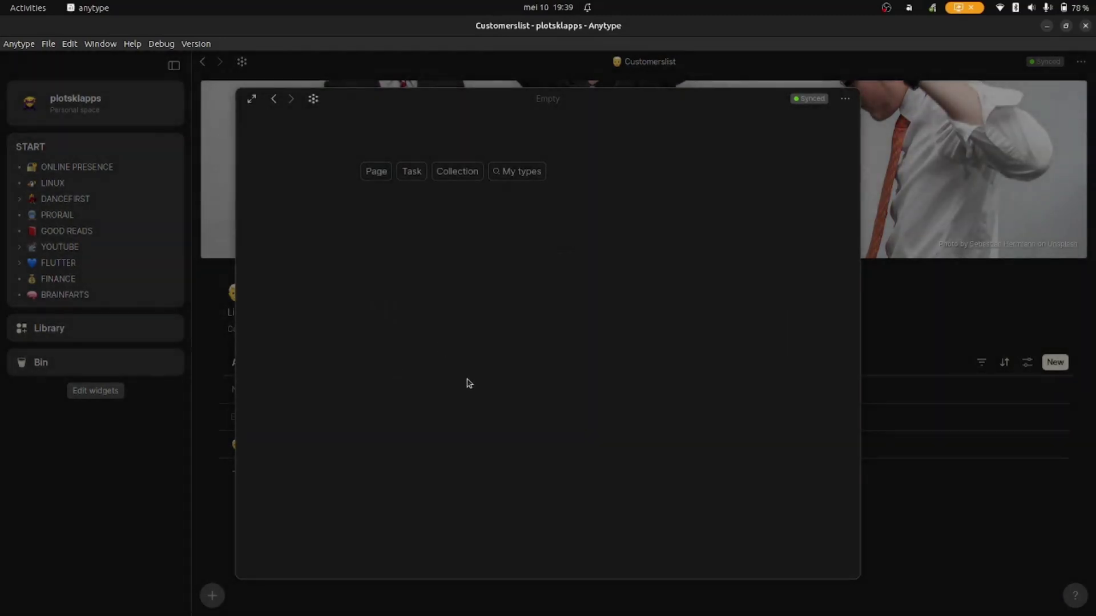
pyautogui.write('B')
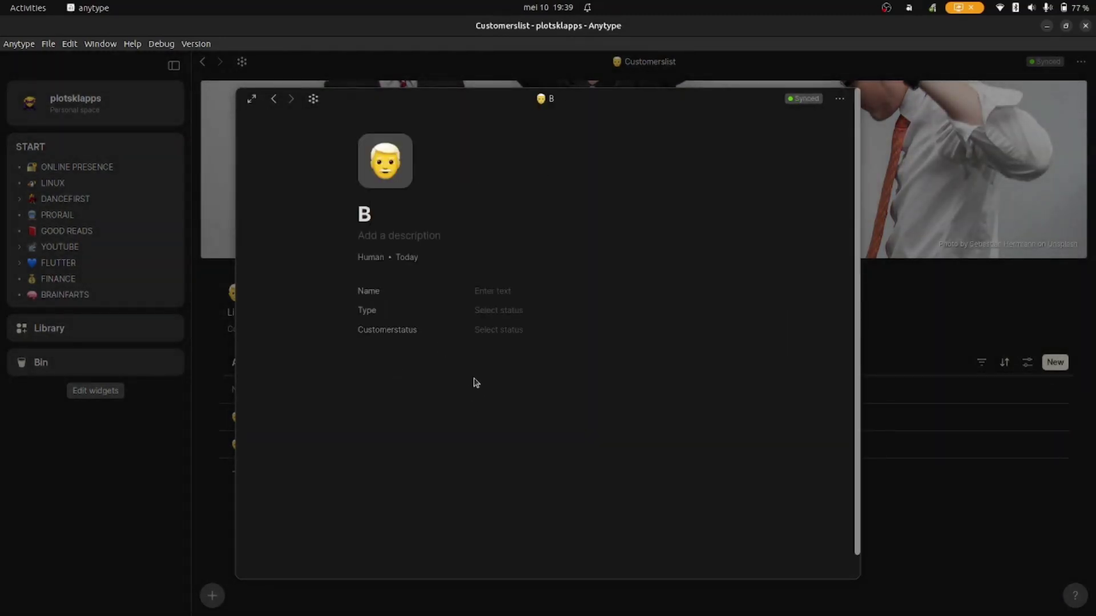
pyautogui.write('en')
# - Fill in the customer's Name, set Type to Adult and Customerstatus to paused
pyautogui.click(507, 290)
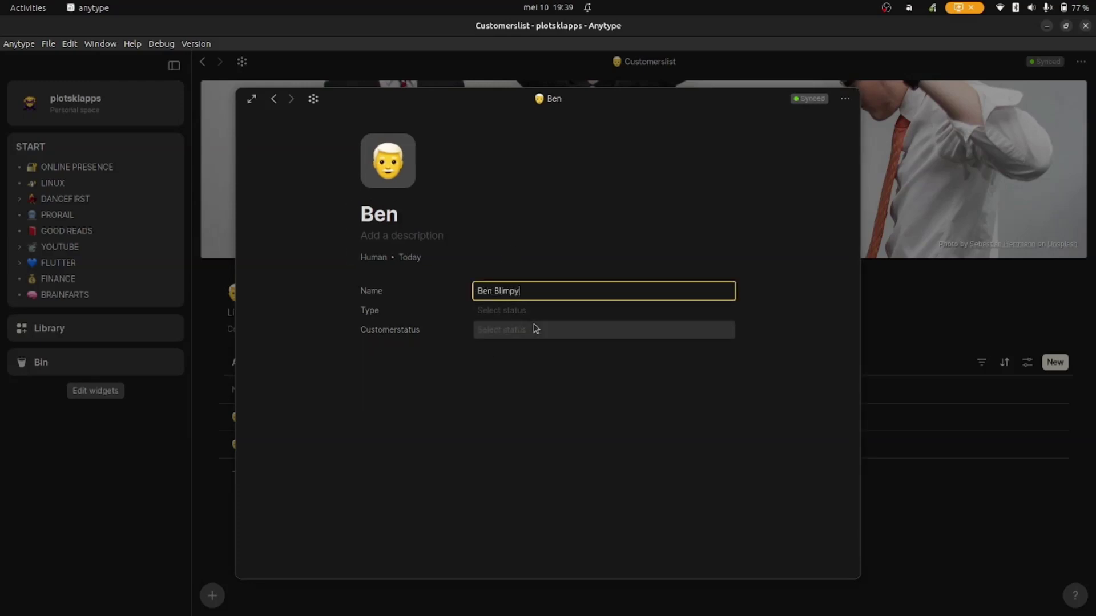
pyautogui.click(516, 315)
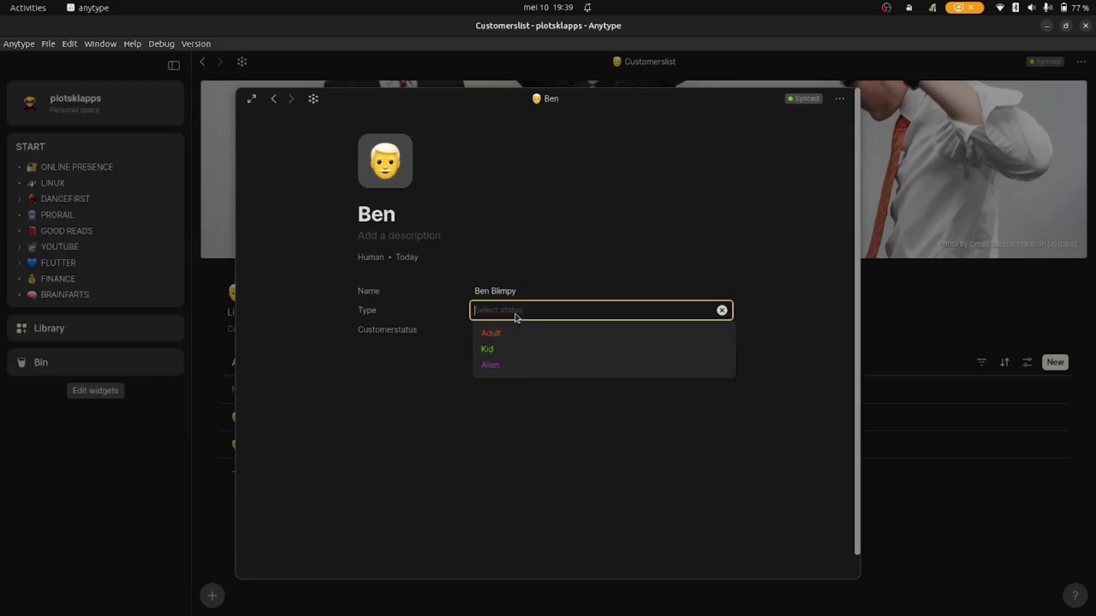
pyautogui.click(501, 341)
pyautogui.click(495, 336)
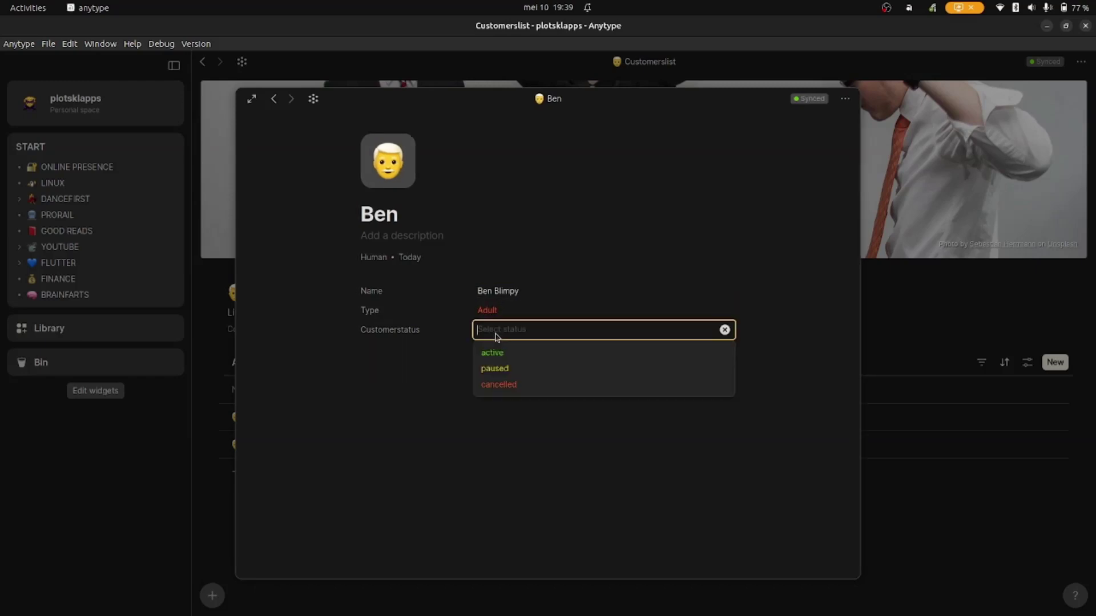
pyautogui.click(501, 369)
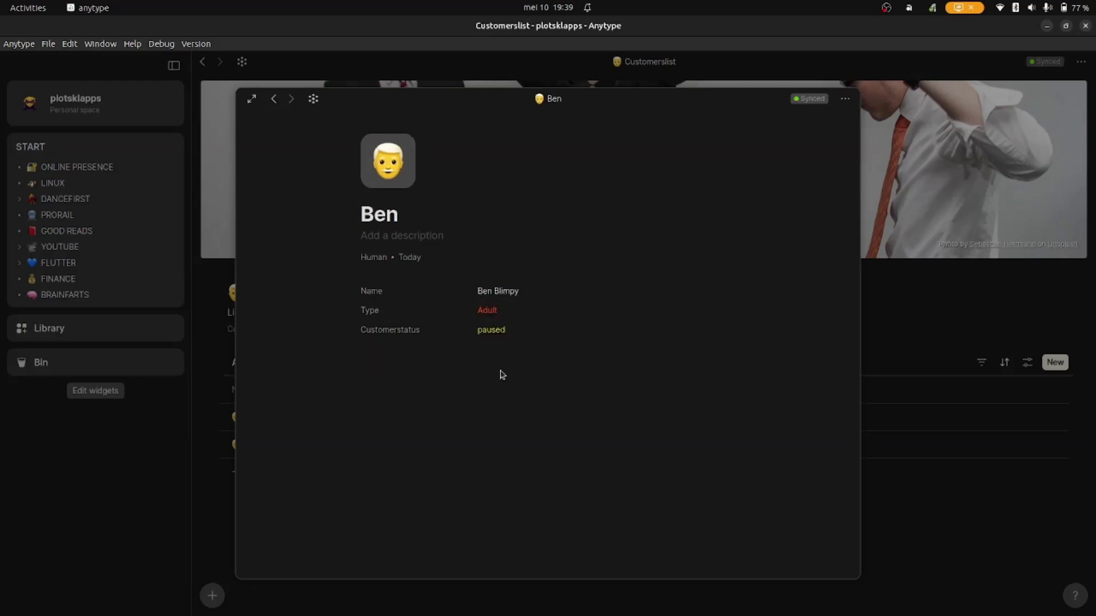
pyautogui.click(908, 323)
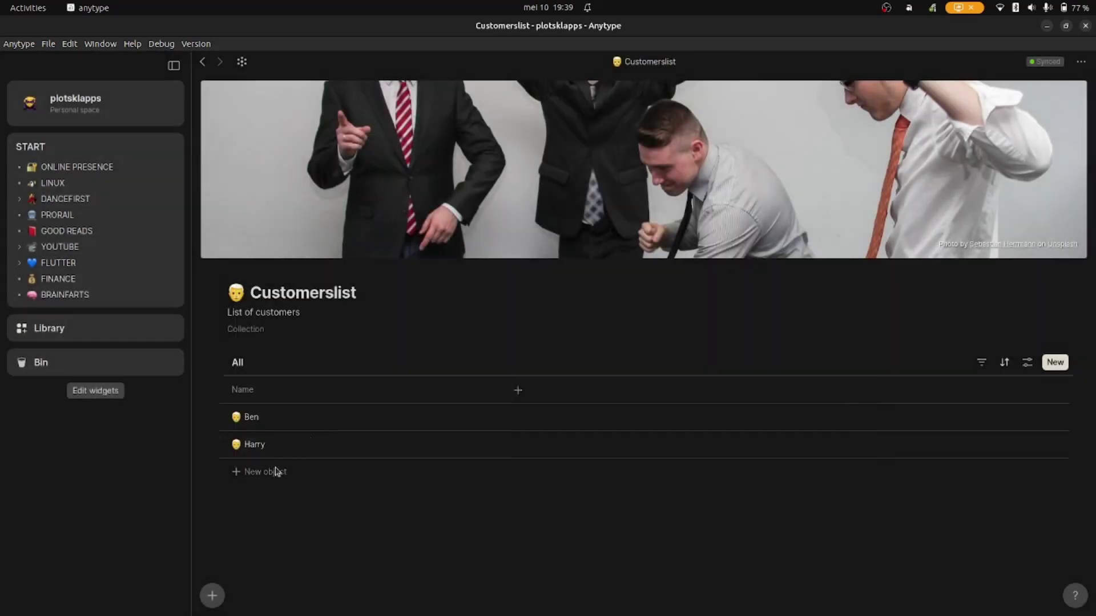
# - Create a third Human object from the customer template, titled with the customer's first name
pyautogui.click(277, 475)
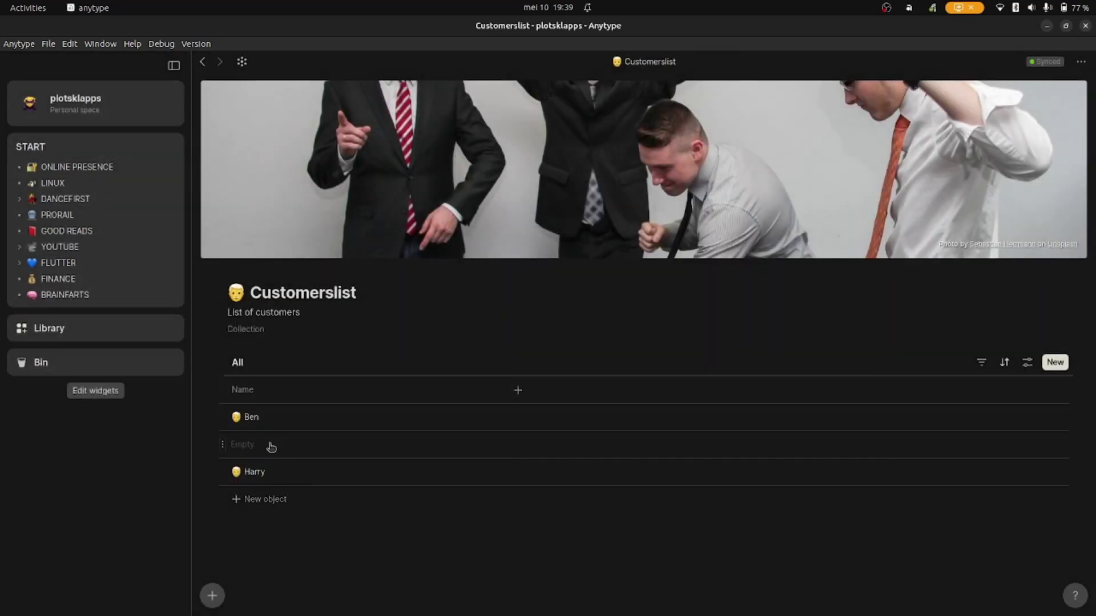
pyautogui.click(507, 172)
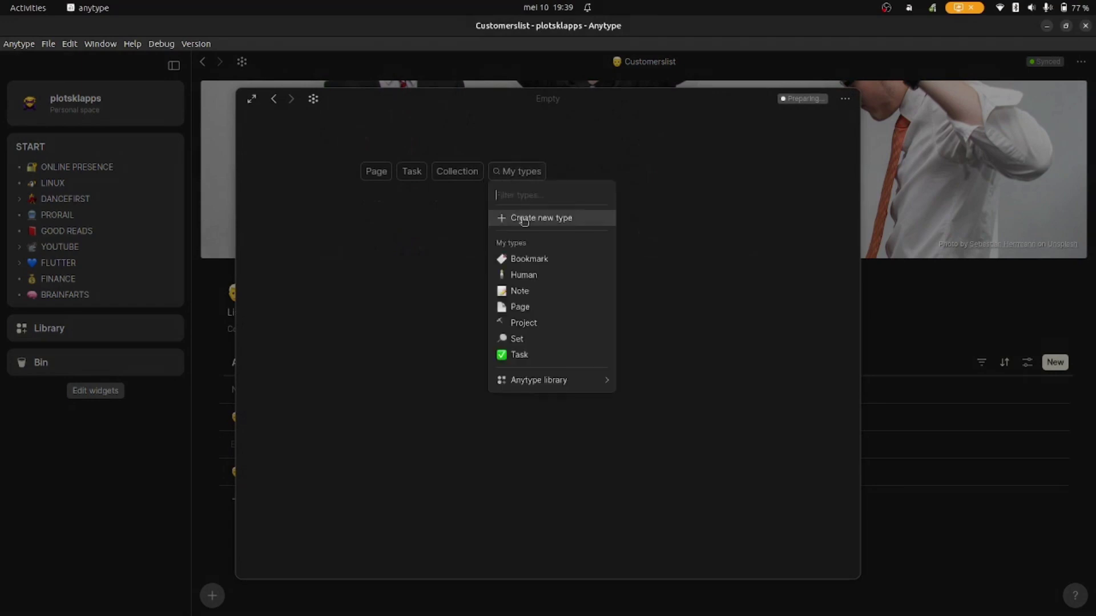
pyautogui.click(537, 283)
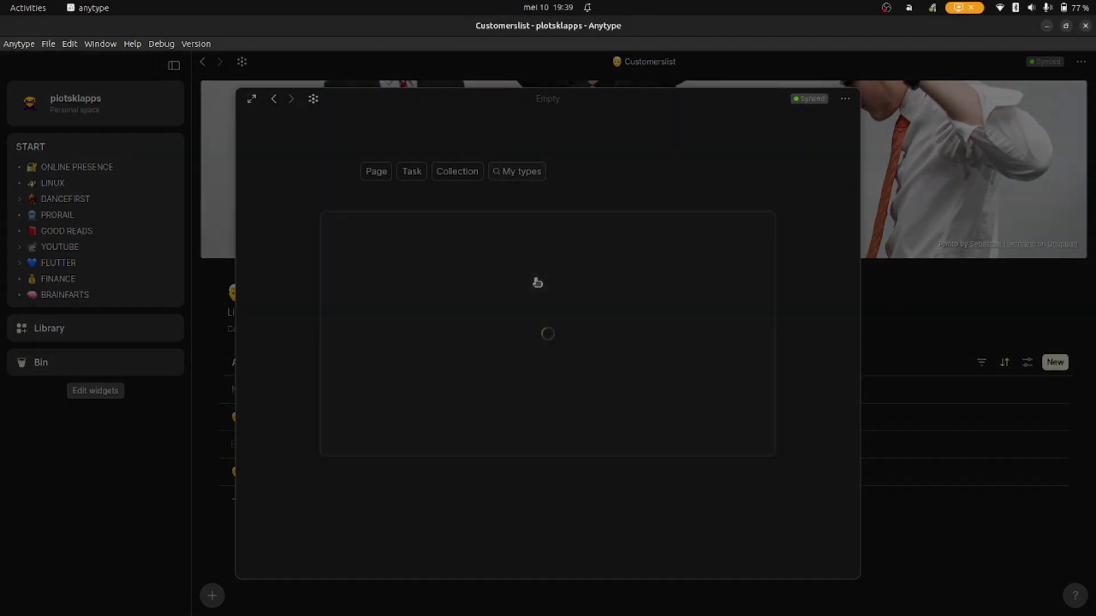
pyautogui.click(451, 348)
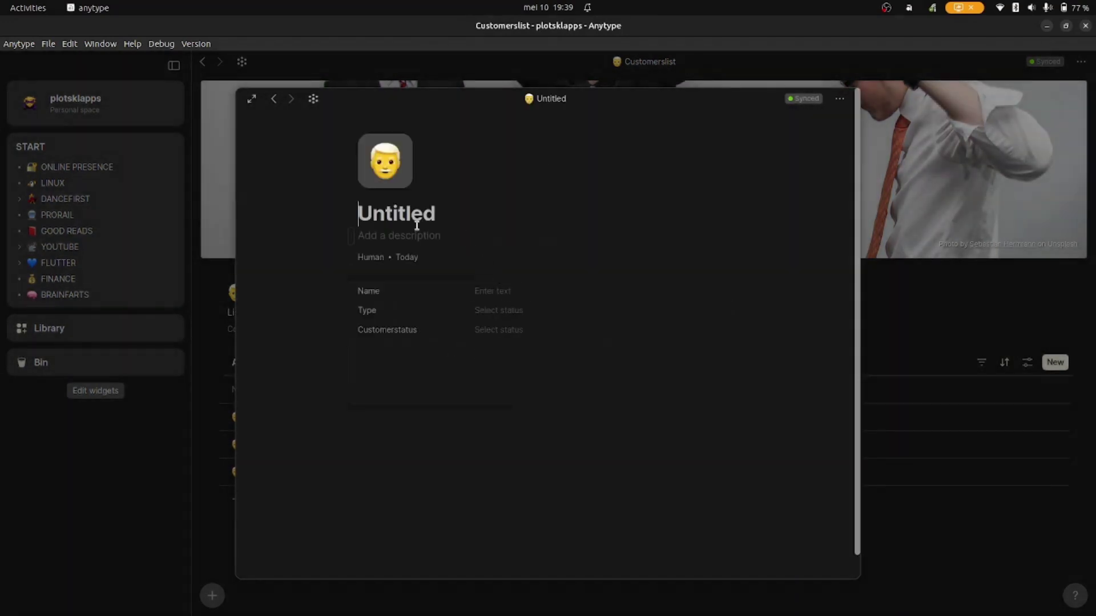
pyautogui.write('Dwight')
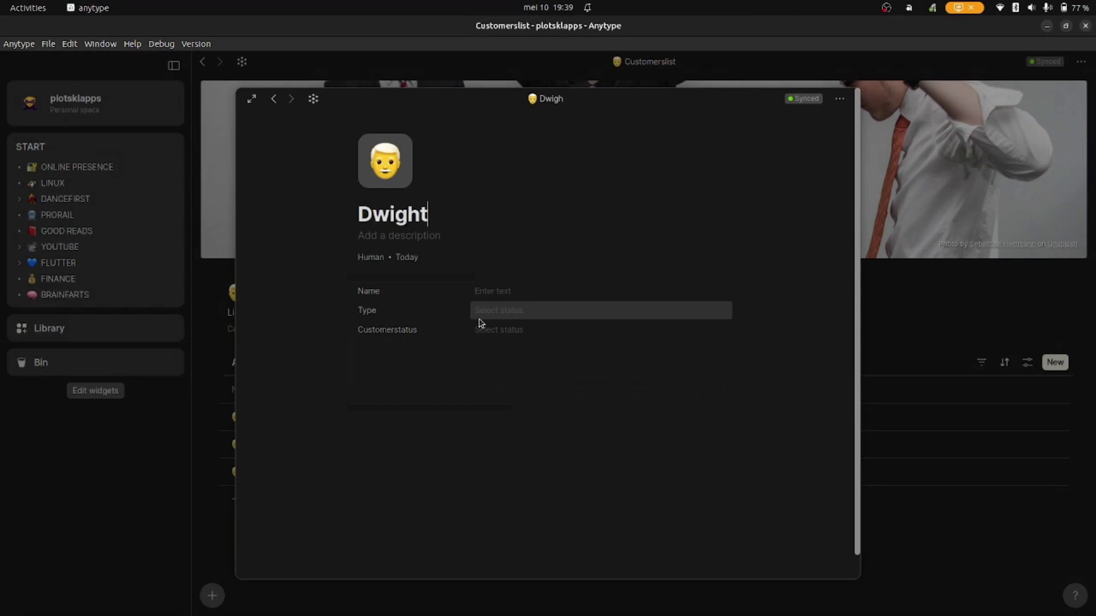
# - Enter the customer's full Name, set Type to Alien and Customerstatus to cancelled
pyautogui.click(519, 292)
pyautogui.write('Dwight the Destructor')
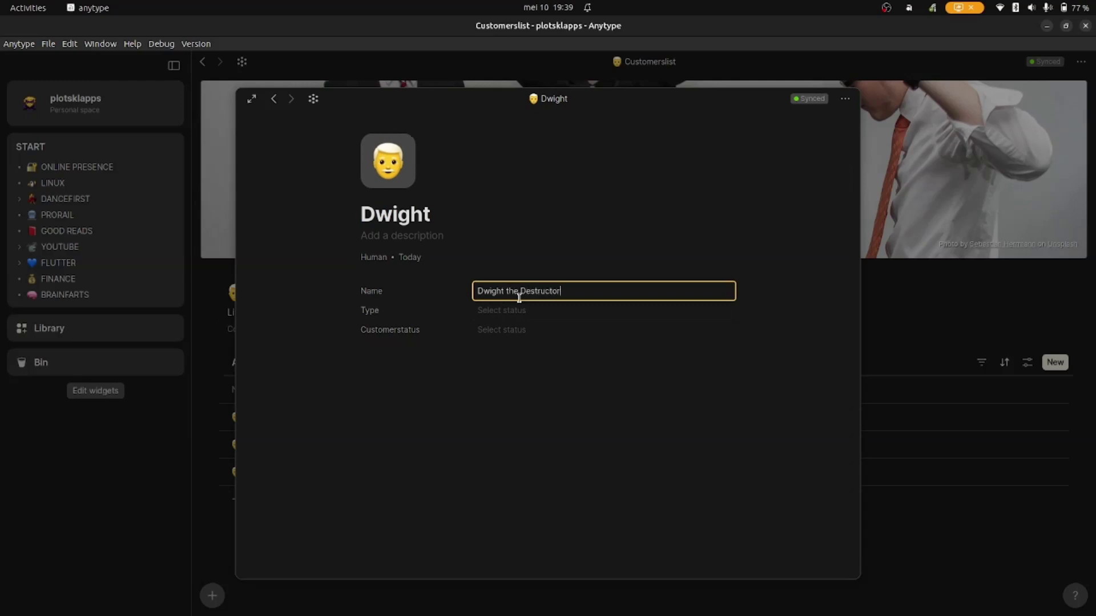
pyautogui.click(519, 311)
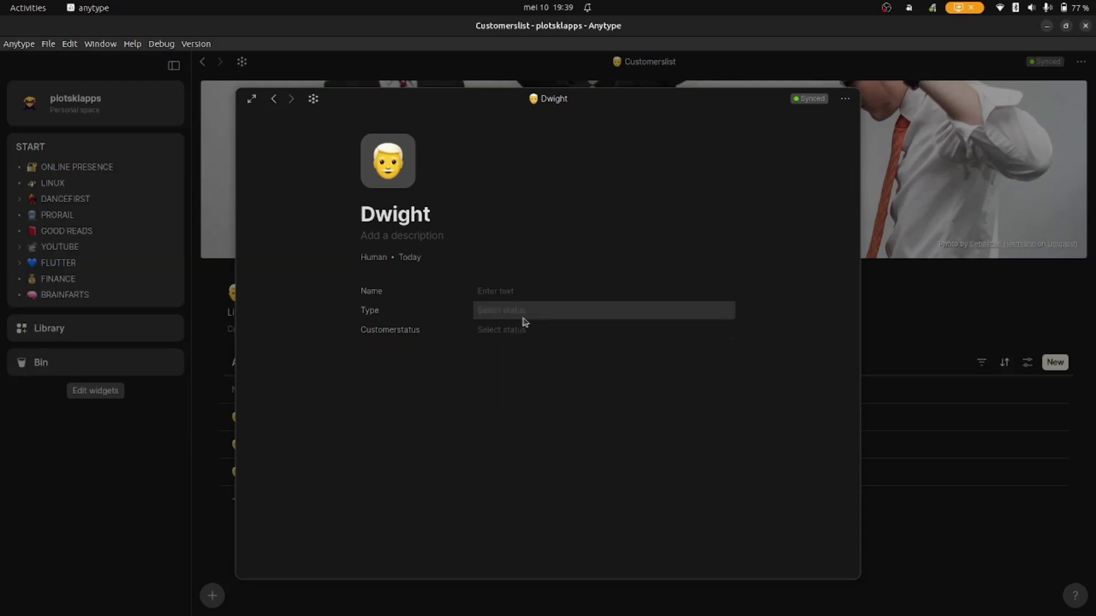
pyautogui.click(513, 365)
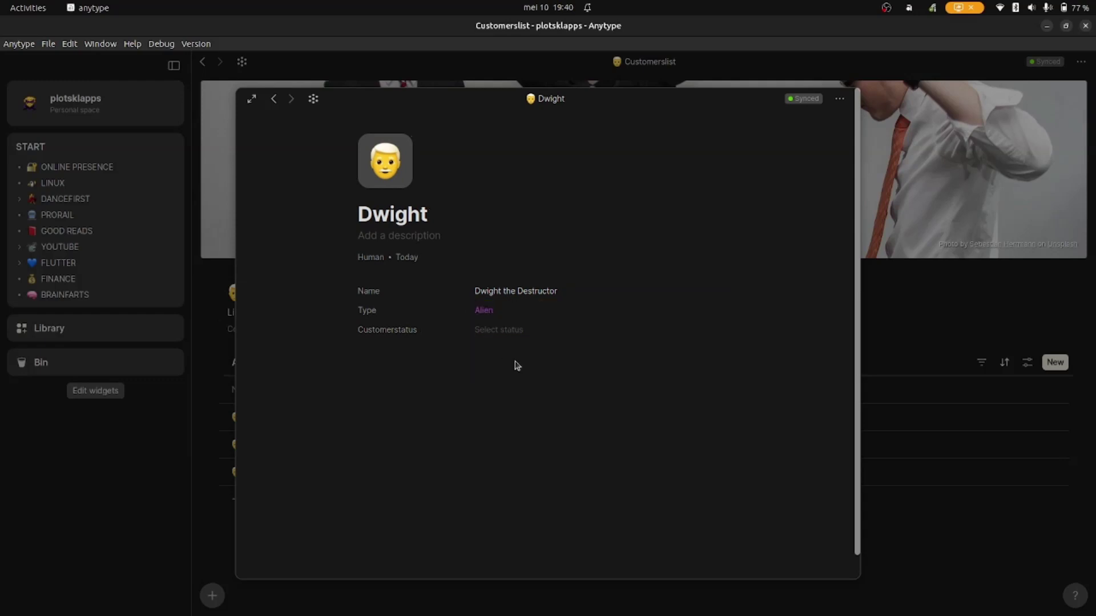
pyautogui.click(488, 336)
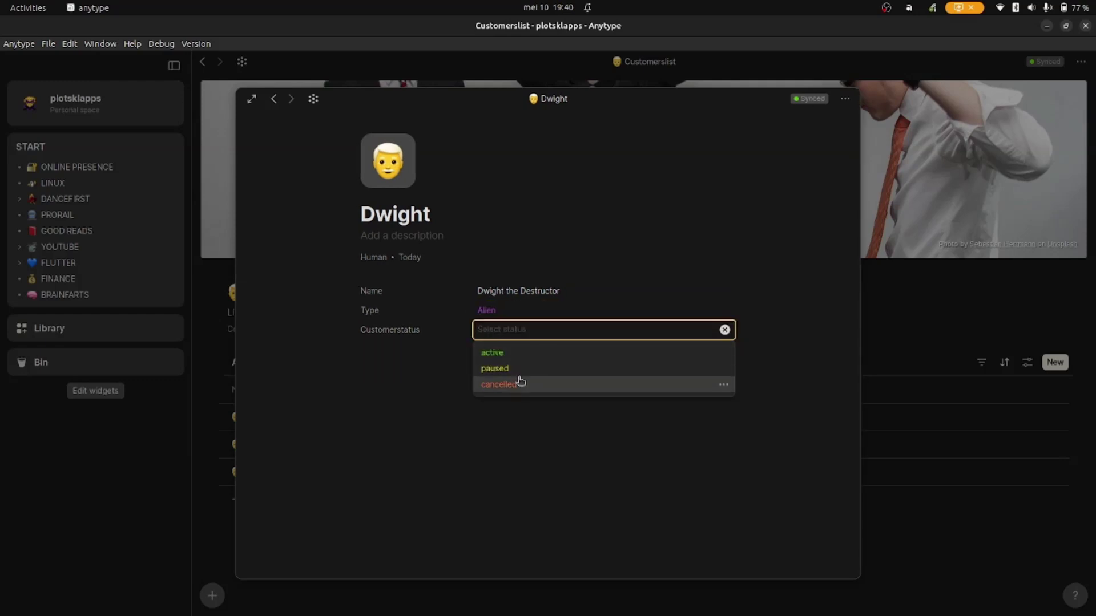
pyautogui.click(508, 390)
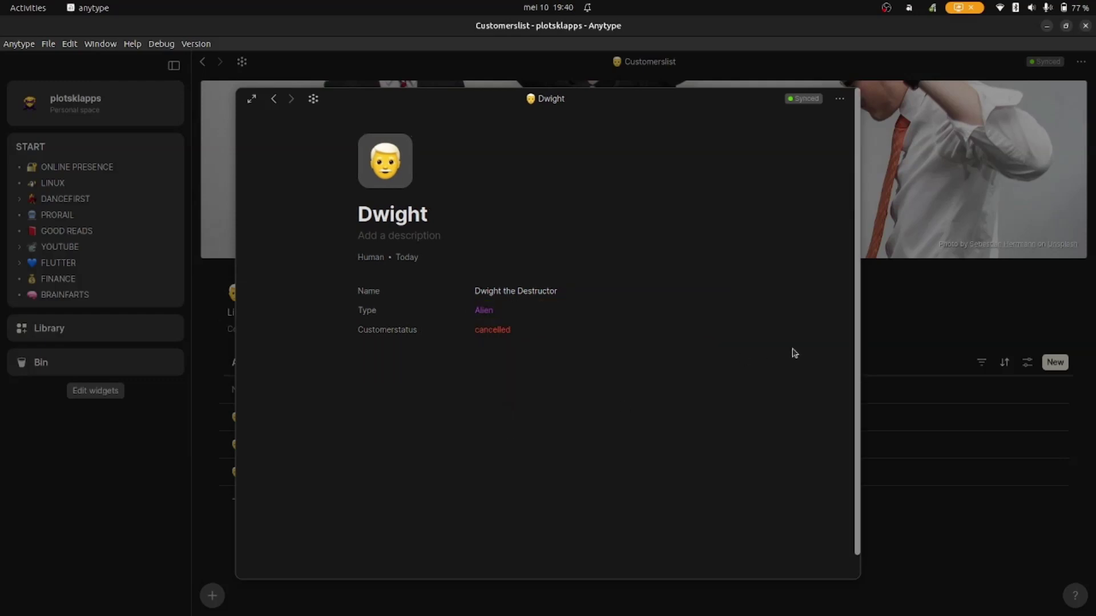
pyautogui.click(888, 319)
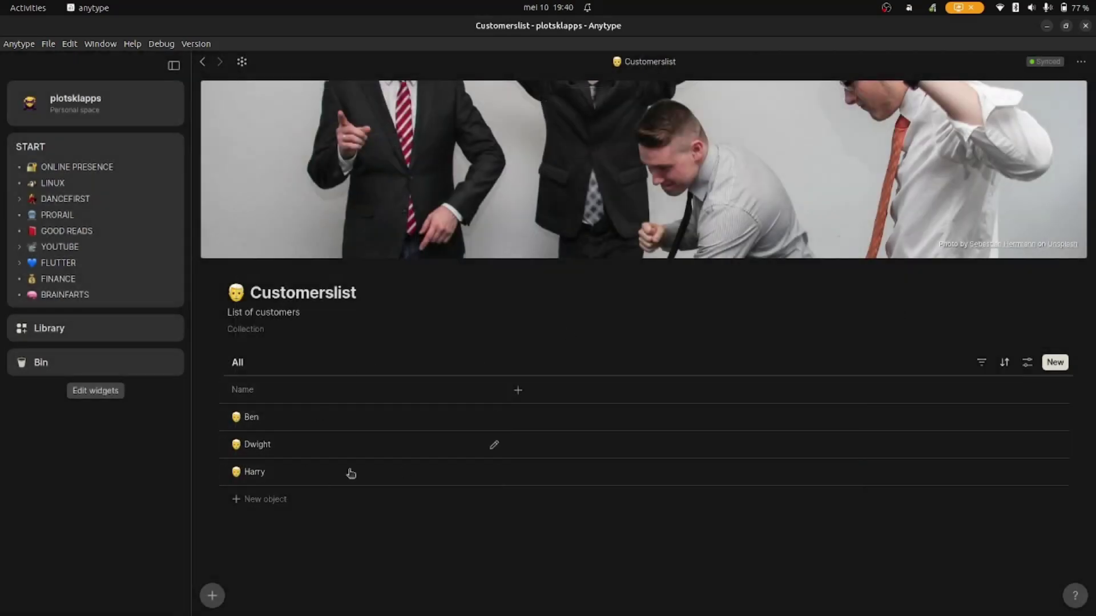
# - Add Customerstatus as a column in the Customerslist table
pyautogui.click(518, 393)
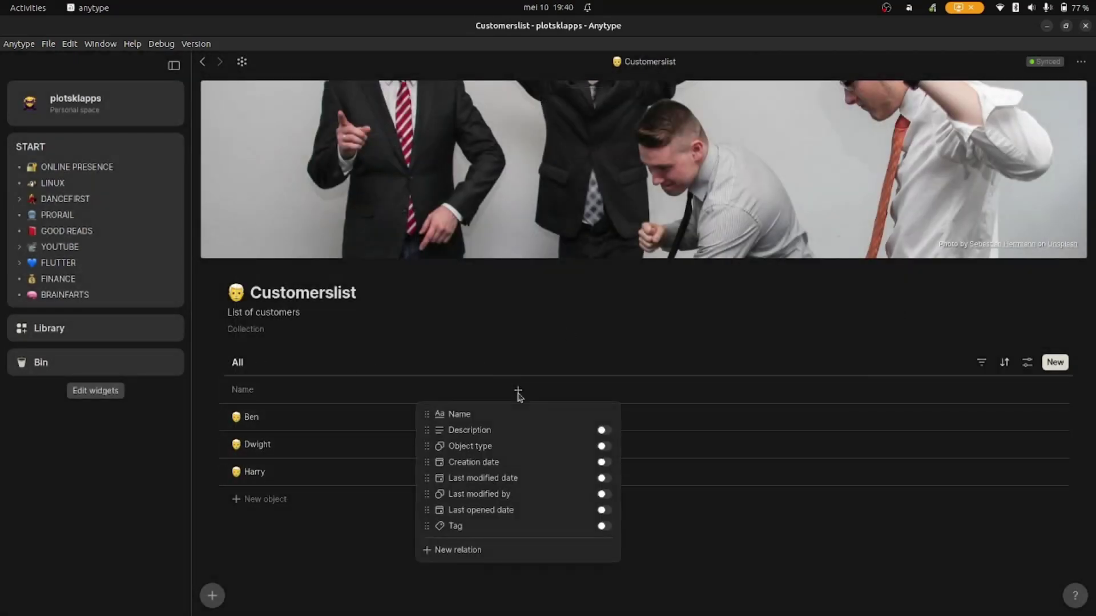
pyautogui.click(486, 553)
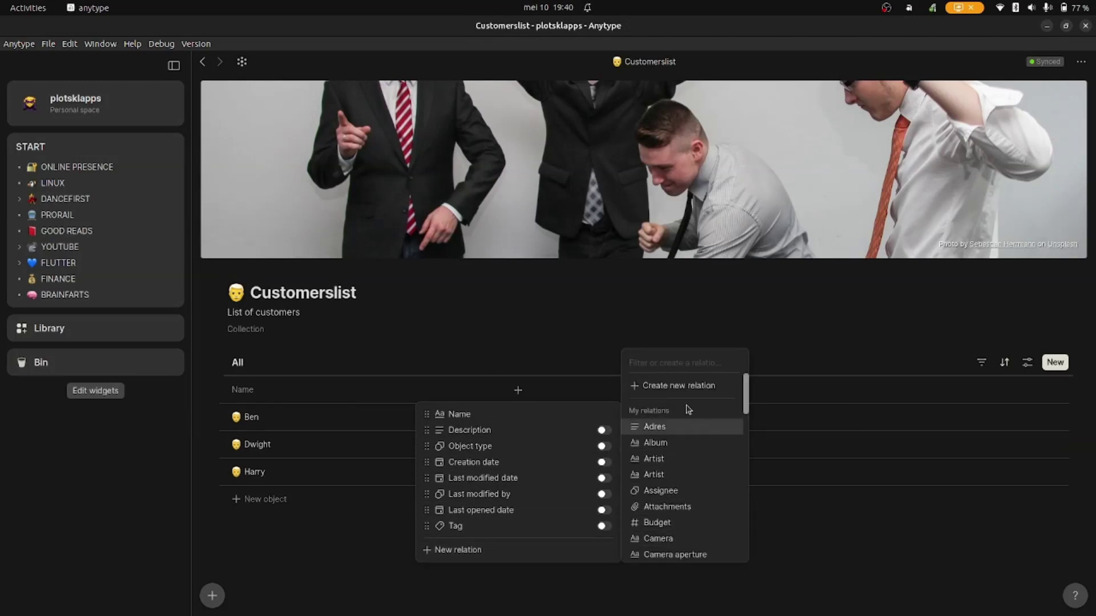
pyautogui.write('stat')
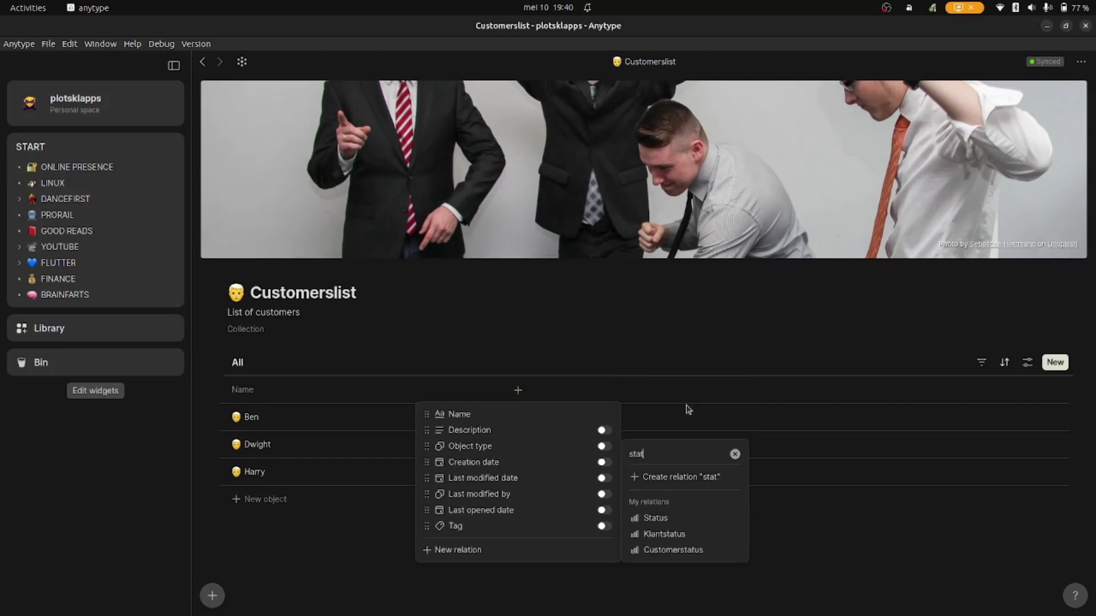
pyautogui.click(675, 551)
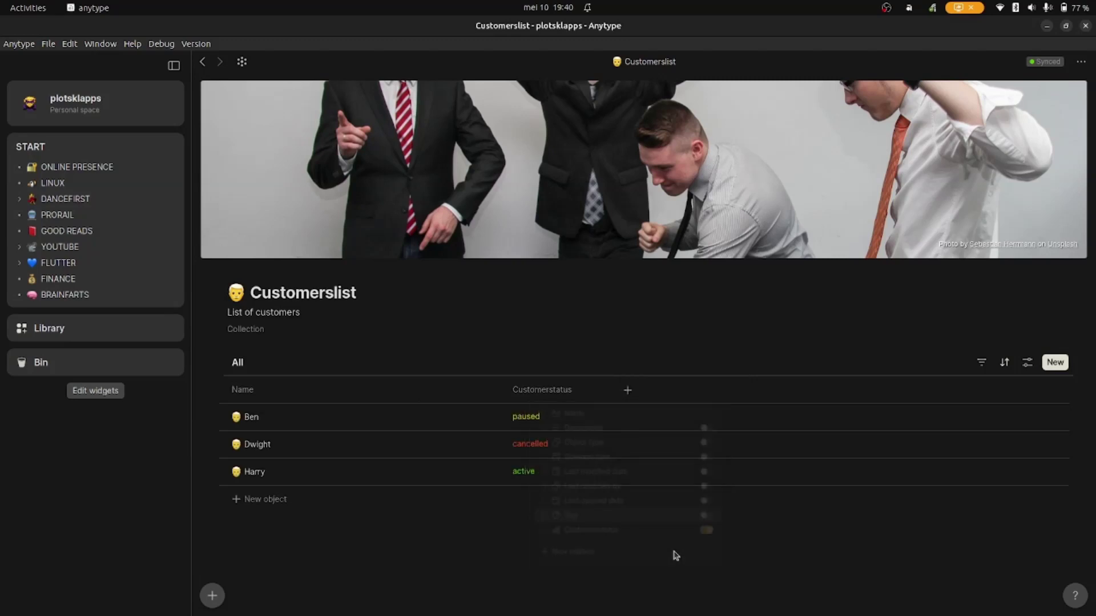
# - Add the Type column, narrow the Name column, and open the graph view
pyautogui.click(633, 394)
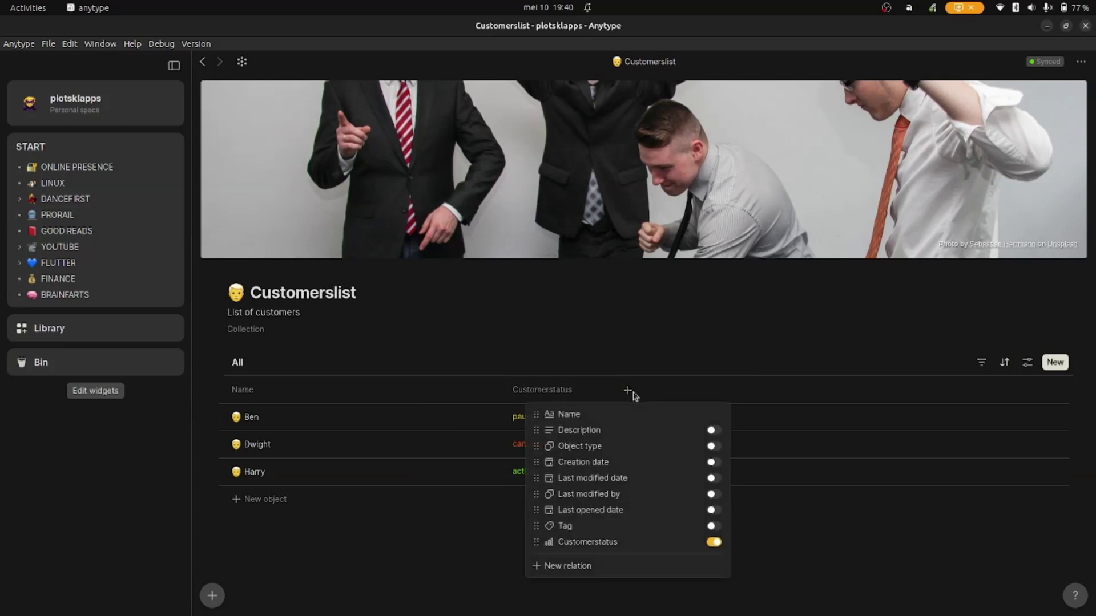
pyautogui.click(605, 567)
pyautogui.write('type')
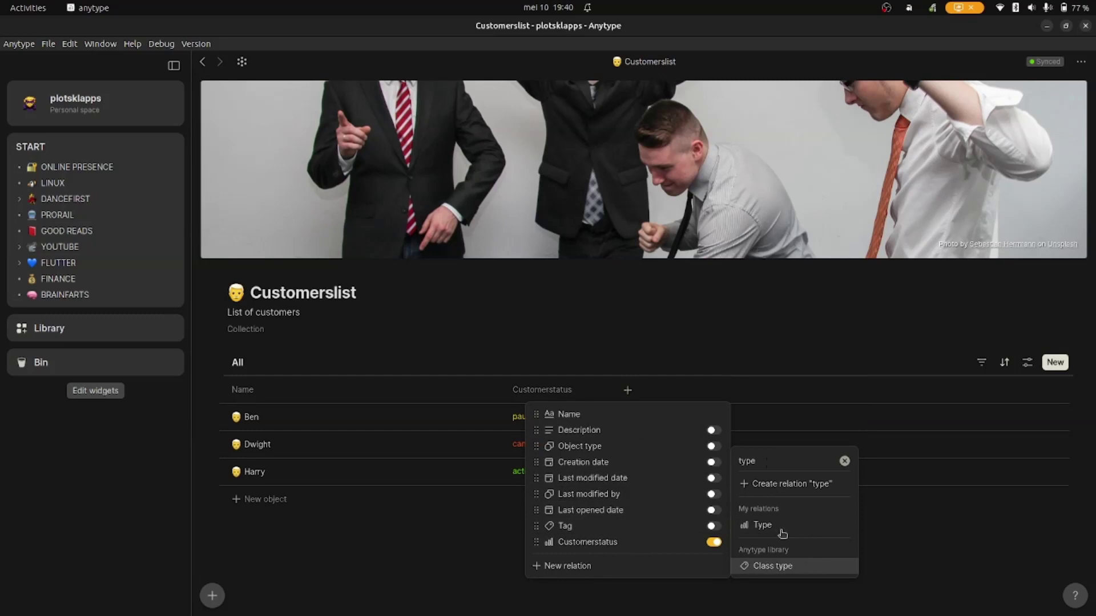
pyautogui.click(780, 526)
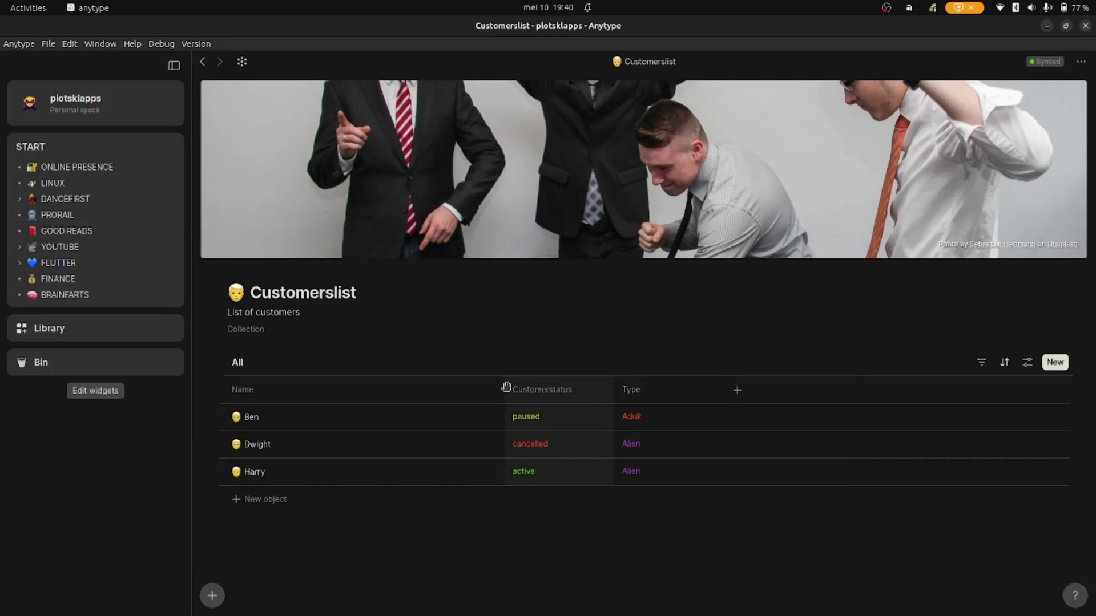
pyautogui.moveTo(504, 387); pyautogui.dragTo(434, 388)
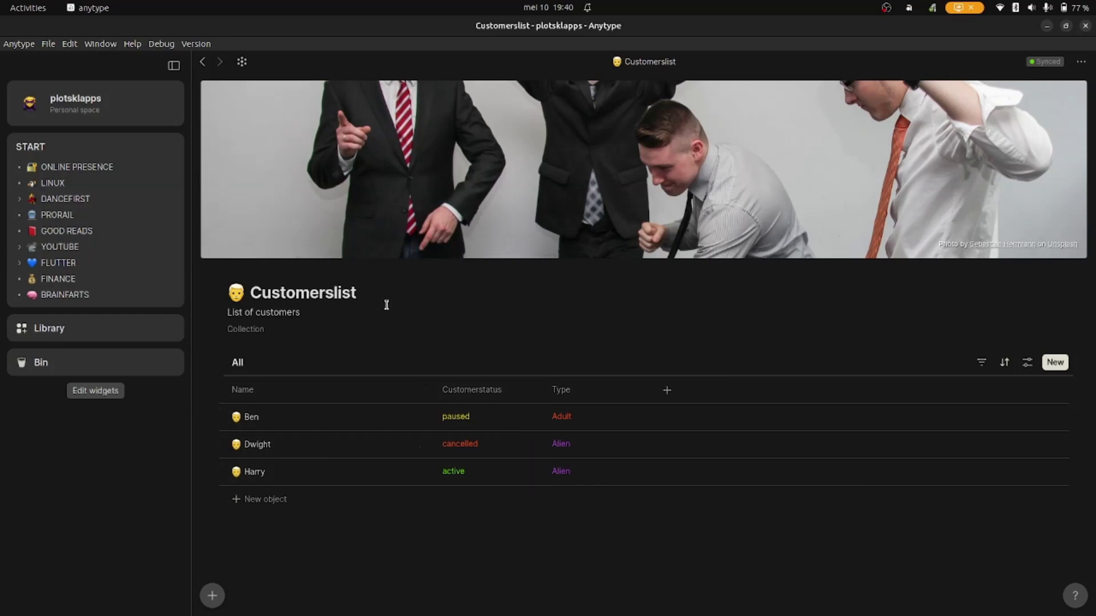
pyautogui.click(242, 64)
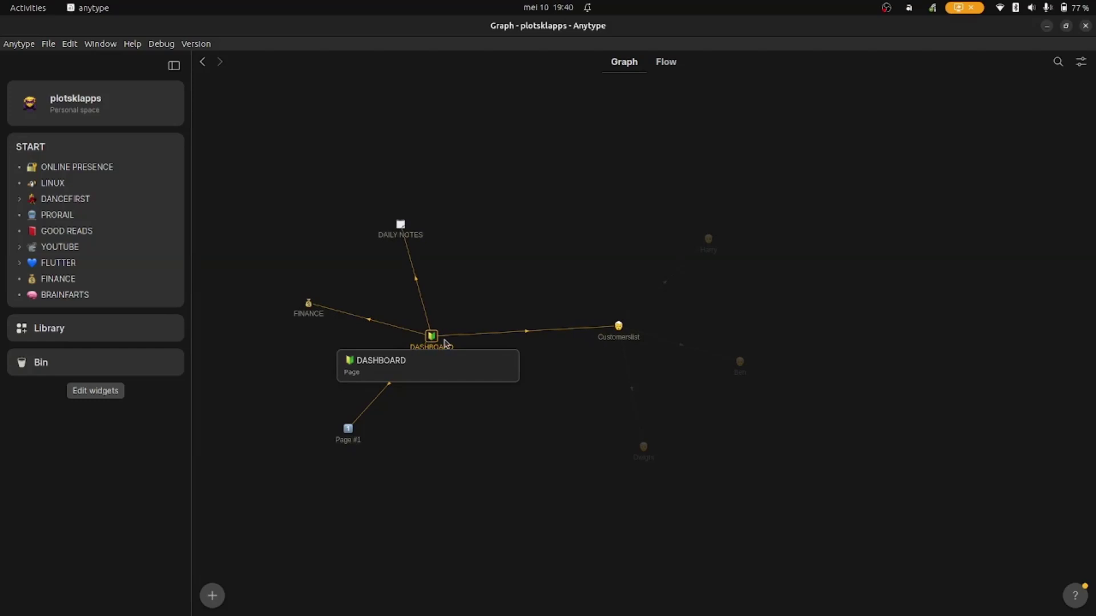
# - On DASHBOARD, preview the Customerslist link as a Card with Medium icon, cover and relation description
pyautogui.click(431, 337)
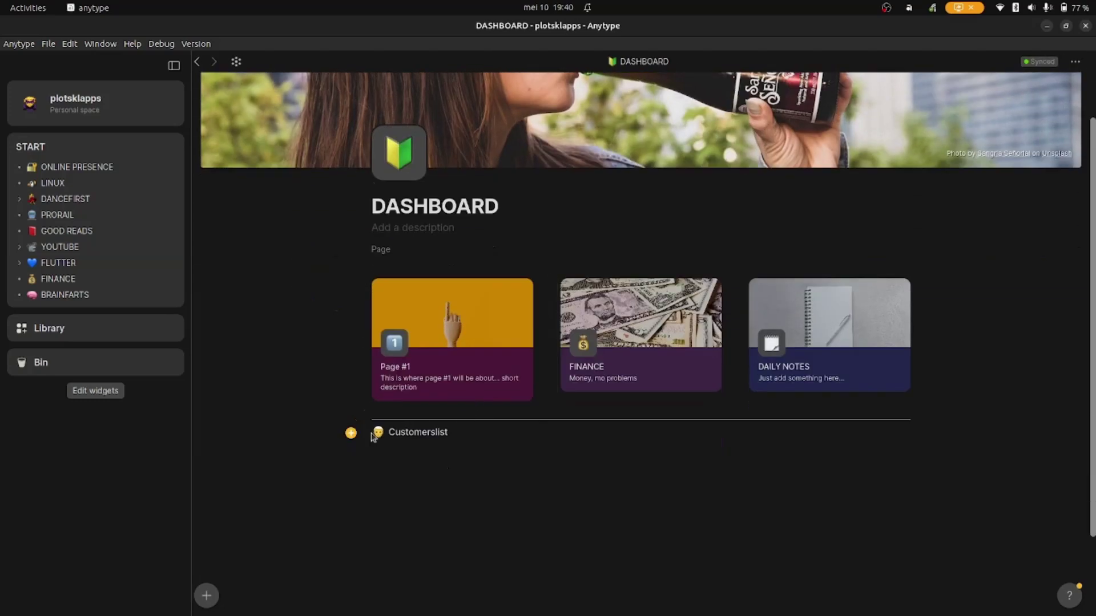
pyautogui.click(350, 432)
pyautogui.moveTo(326, 523)
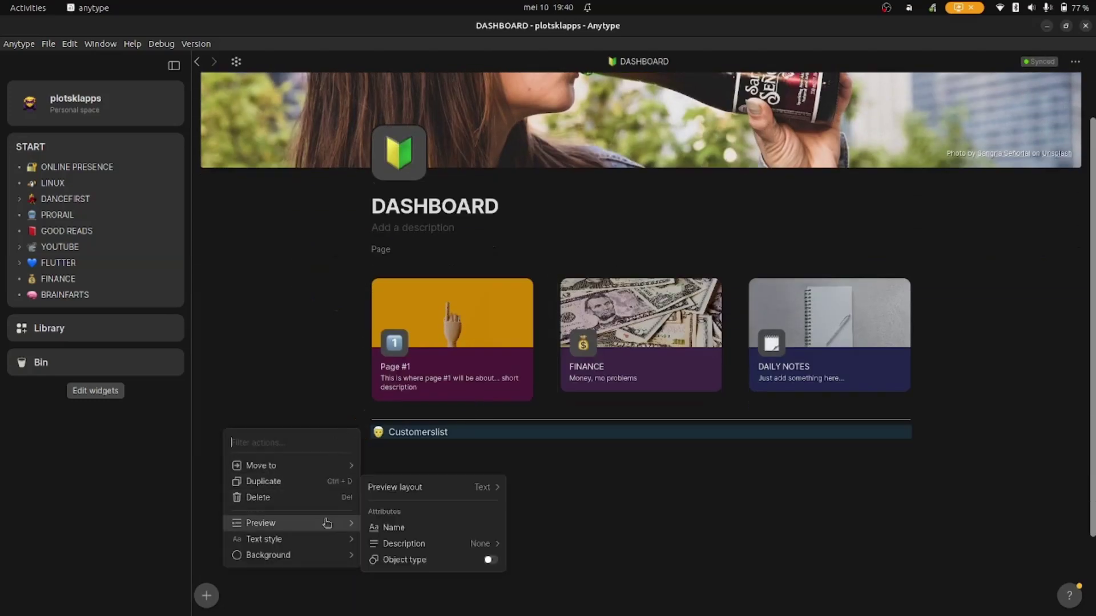
pyautogui.moveTo(434, 472)
pyautogui.click(537, 496)
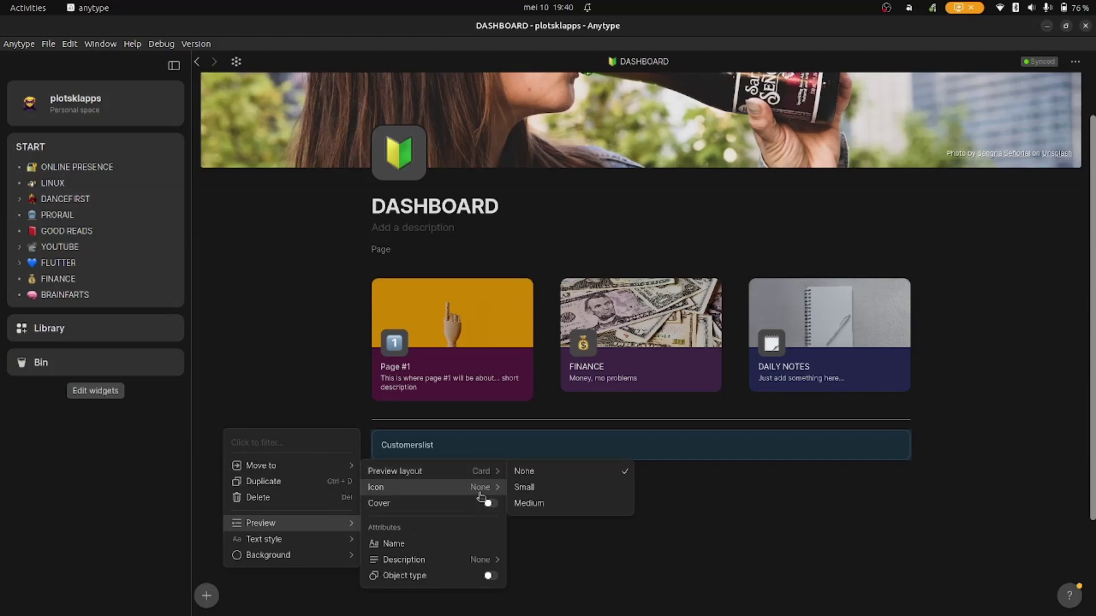
pyautogui.click(522, 507)
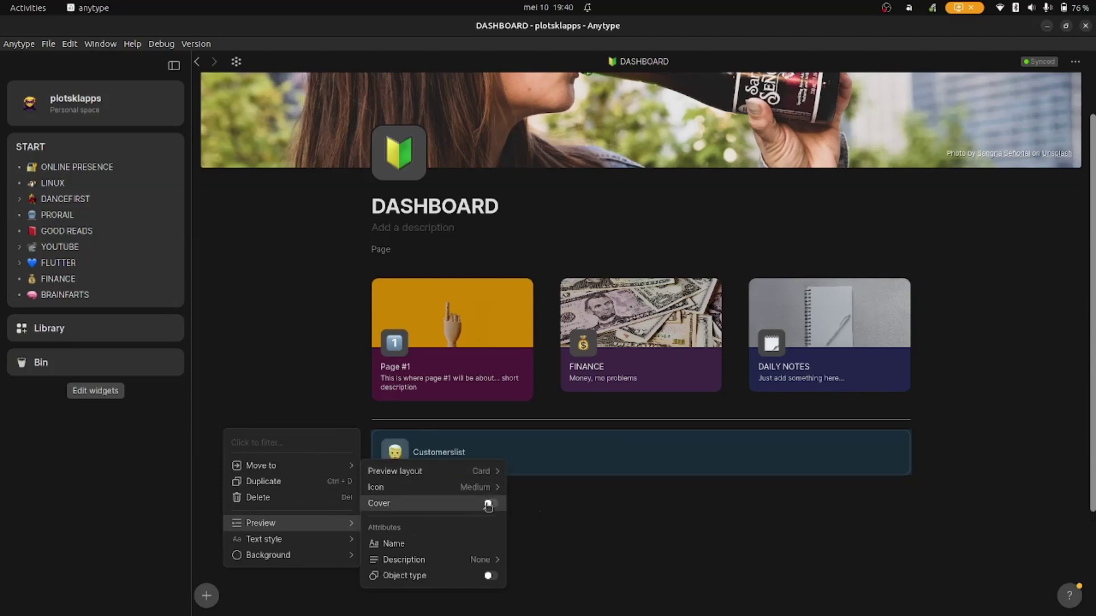
pyautogui.click(490, 504)
pyautogui.moveTo(486, 562)
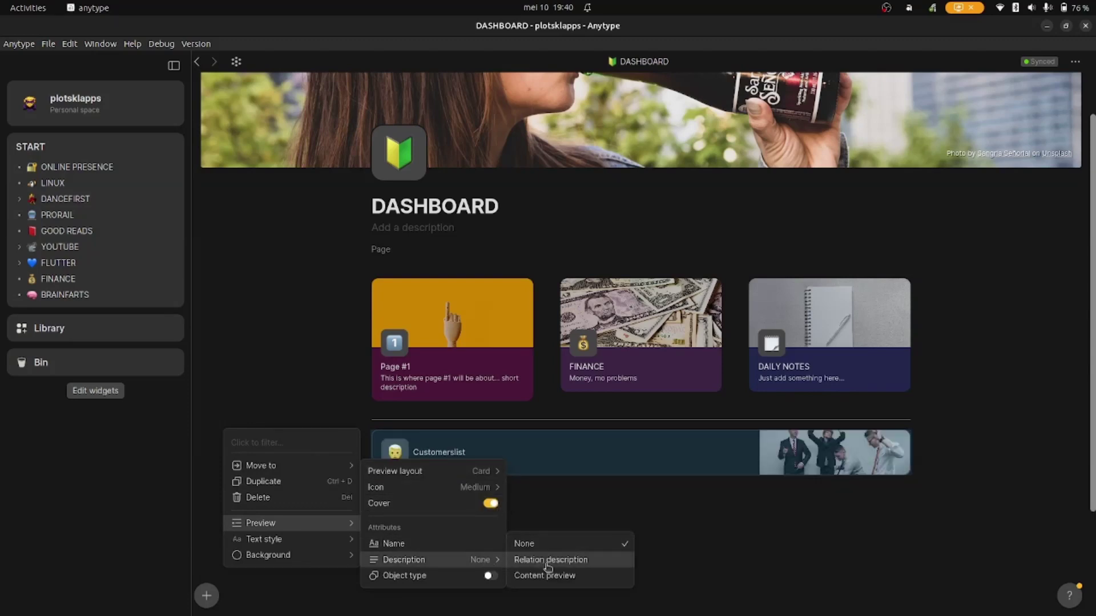
pyautogui.click(546, 562)
pyautogui.click(531, 502)
pyautogui.click(490, 460)
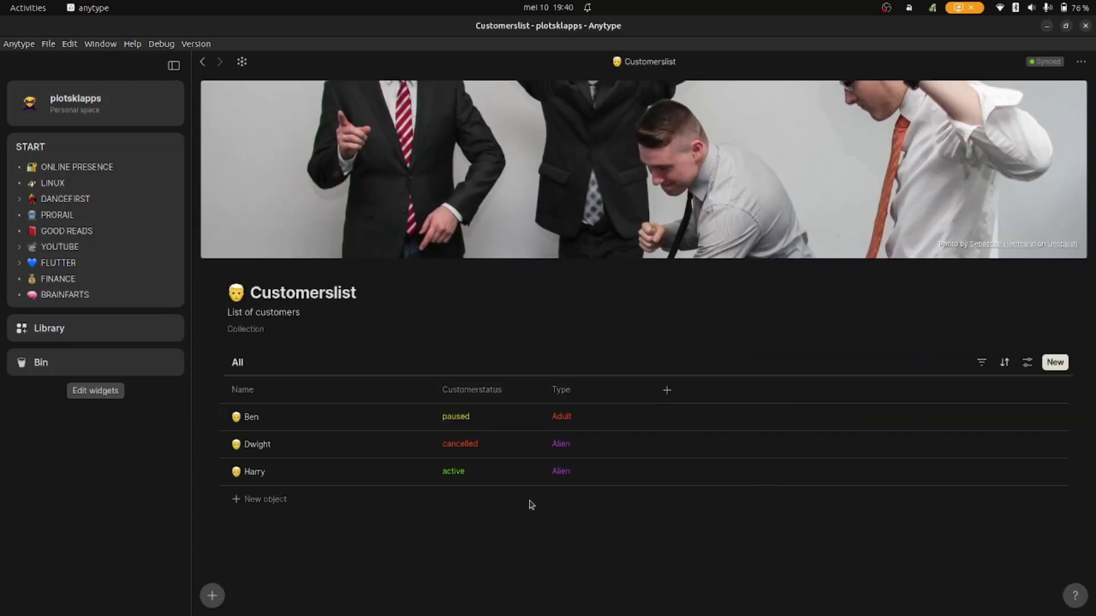
# - Switch the Name sort to descending, then back to ascending
pyautogui.click(1005, 363)
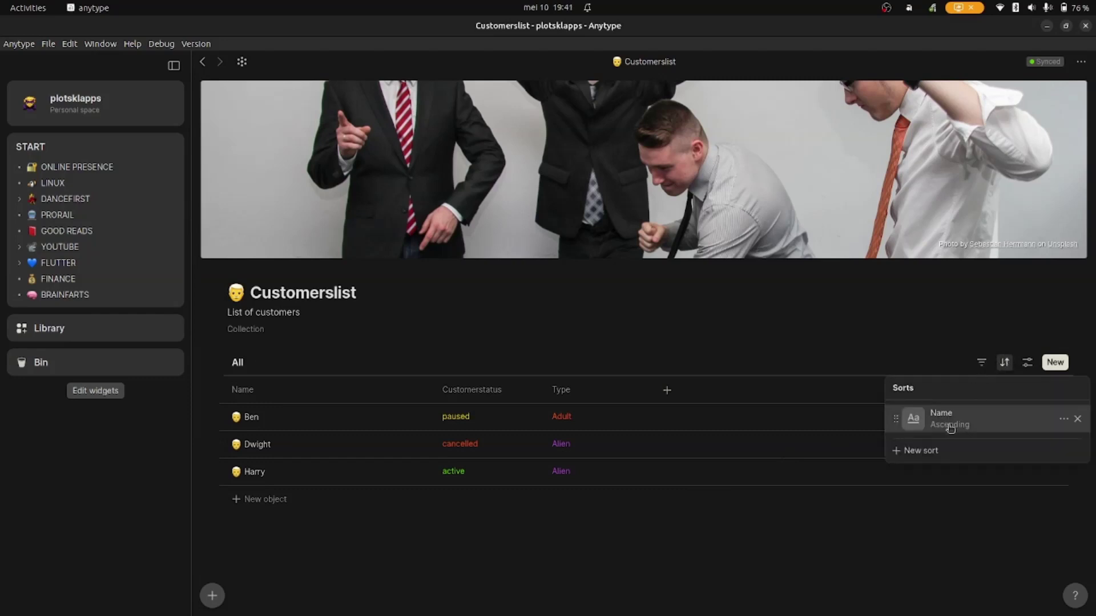
pyautogui.click(950, 427)
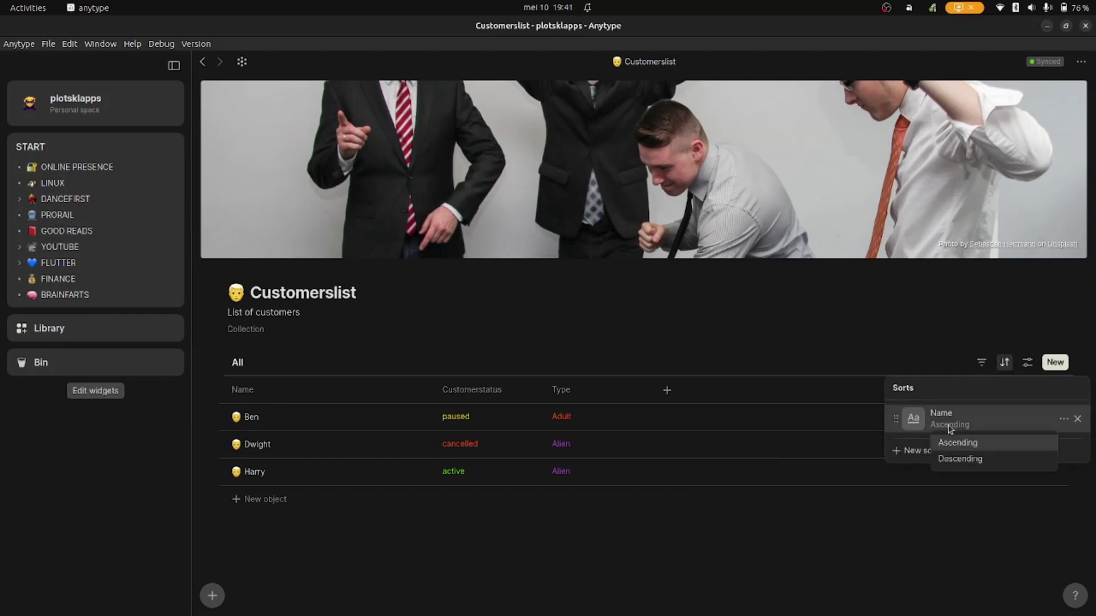
pyautogui.click(977, 462)
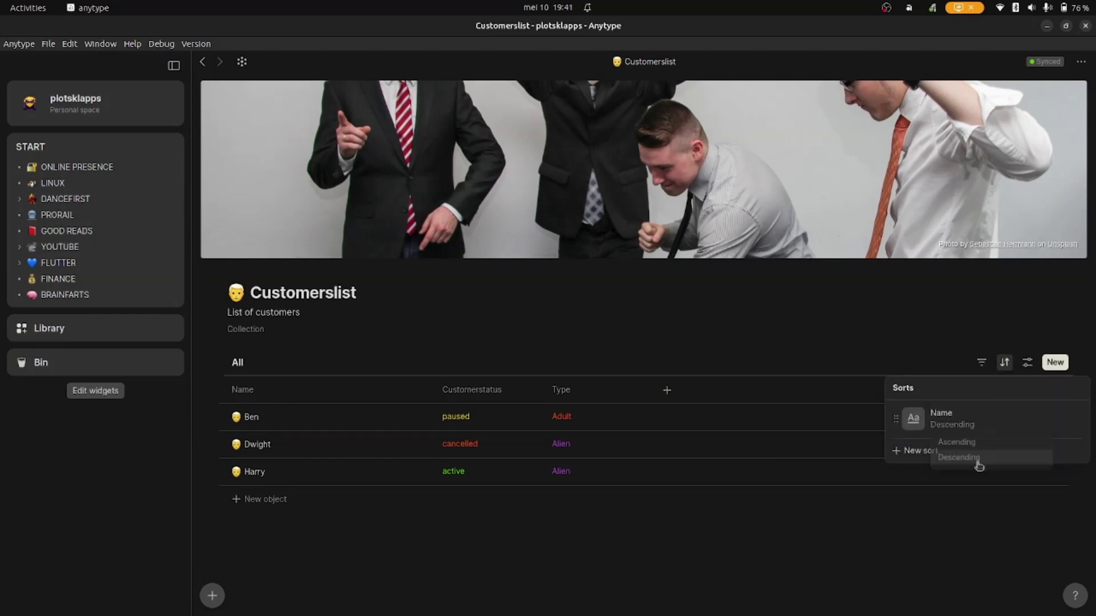
pyautogui.click(964, 428)
pyautogui.click(965, 443)
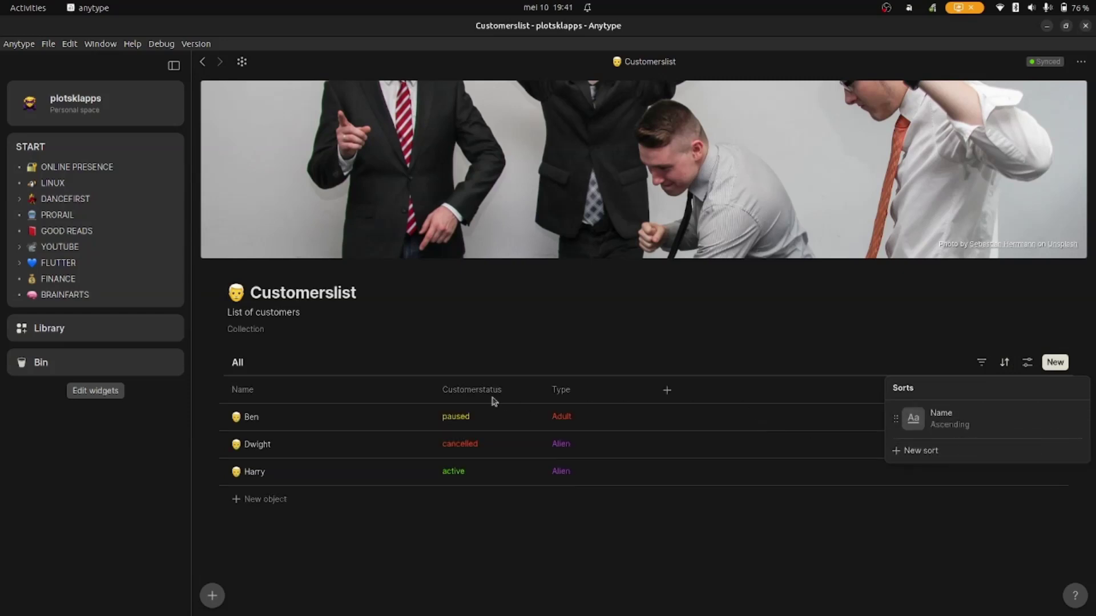
pyautogui.click(495, 401)
# - Sort the rows by Customerstatus ascending, then by Type so Alien entries come first
pyautogui.click(464, 390)
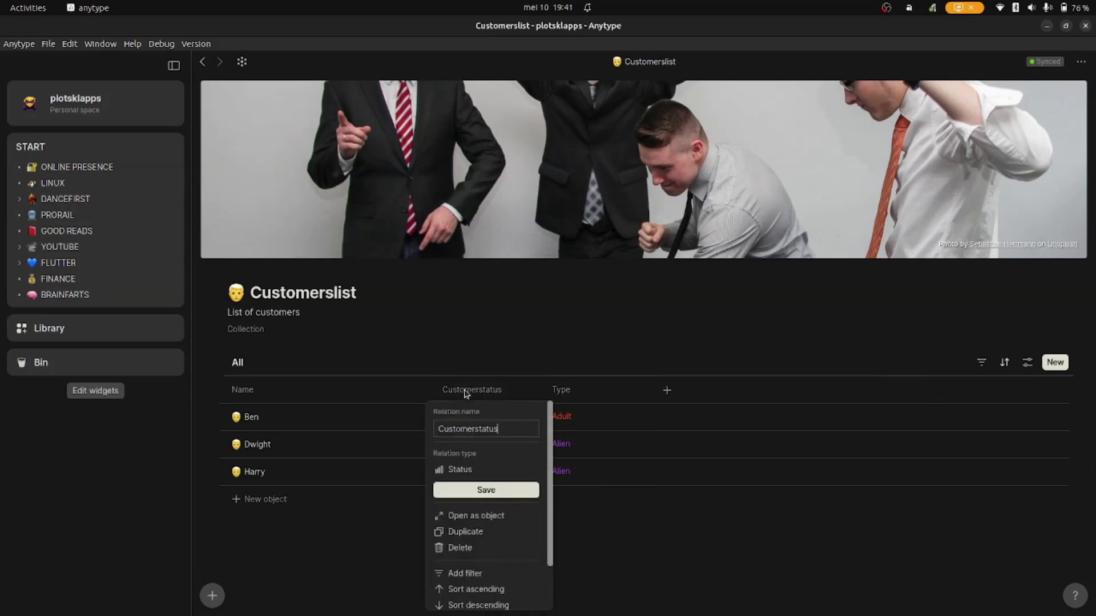
pyautogui.click(494, 591)
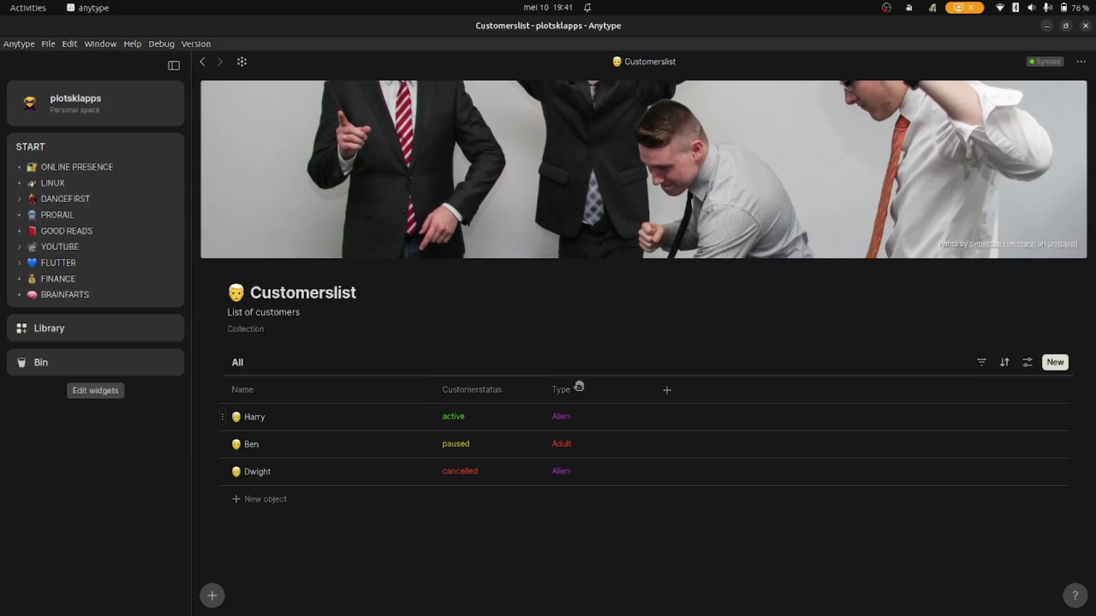
pyautogui.click(570, 387)
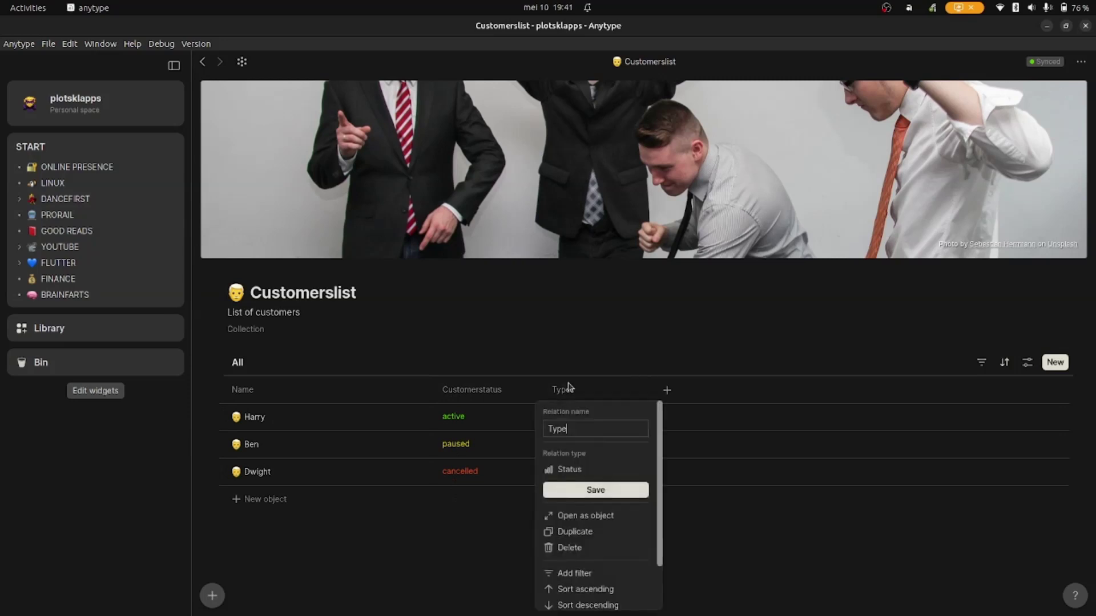
pyautogui.click(587, 604)
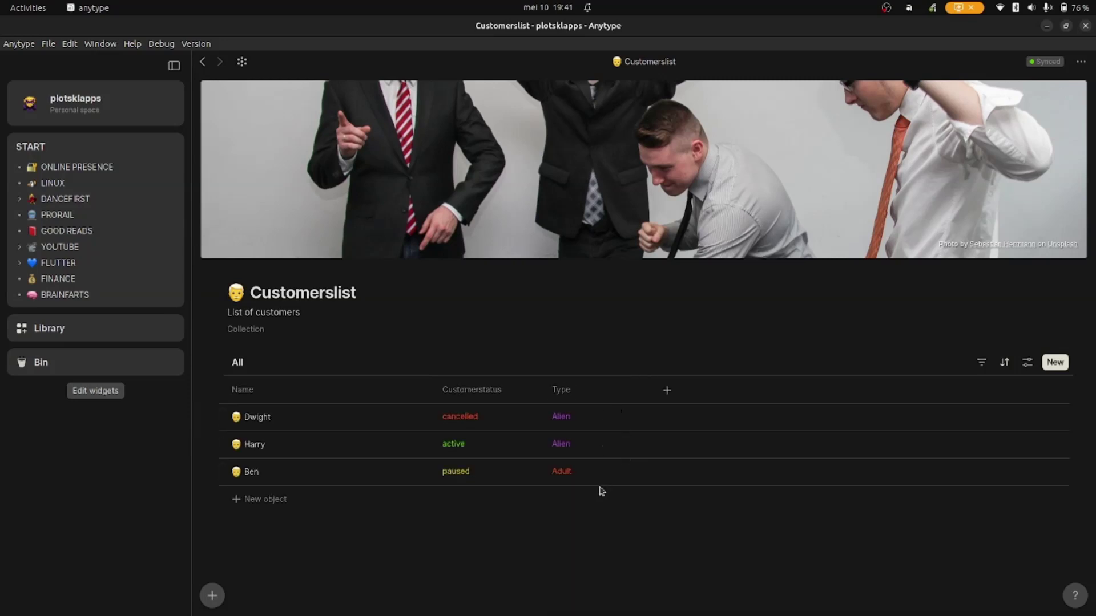